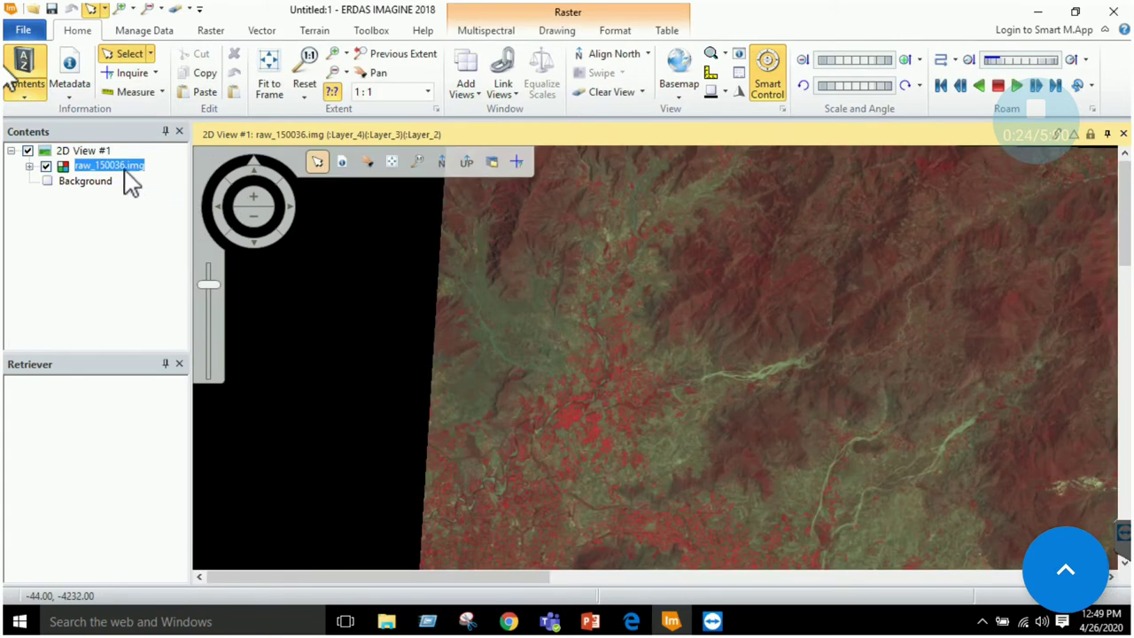
Step: Fit the whole raw_150036.img layer to the 2D view window
right_click(126, 167)
left_click(182, 301)
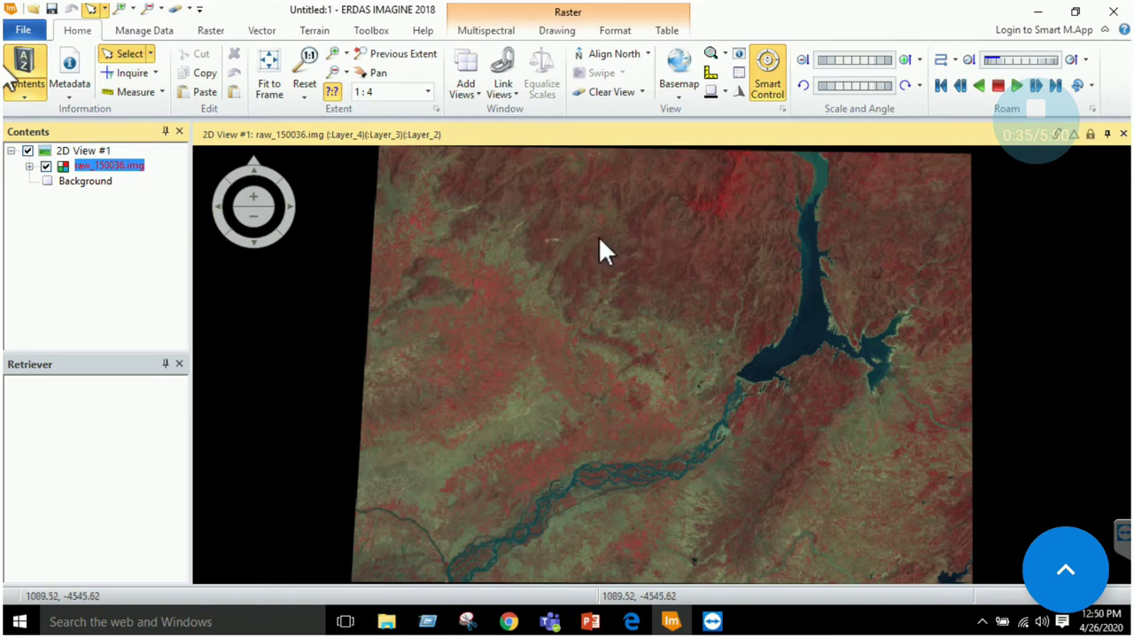
left_click(633, 621)
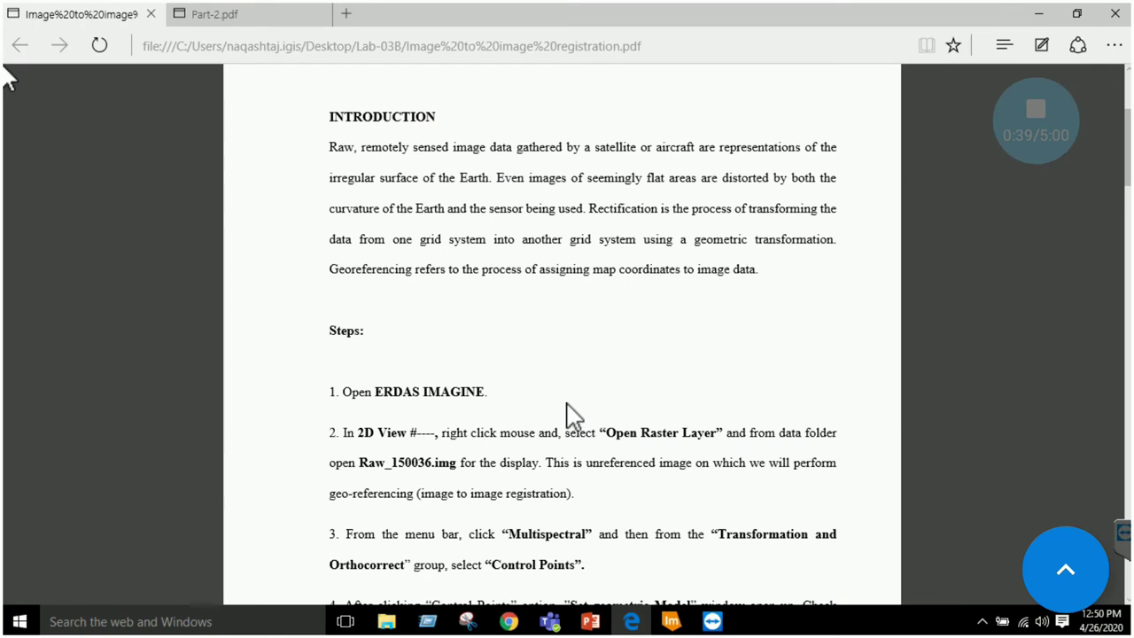
Step: Read lab PDF steps 1–4 on Control Points and the Polynomial model
scroll(567, 398, "down", 3)
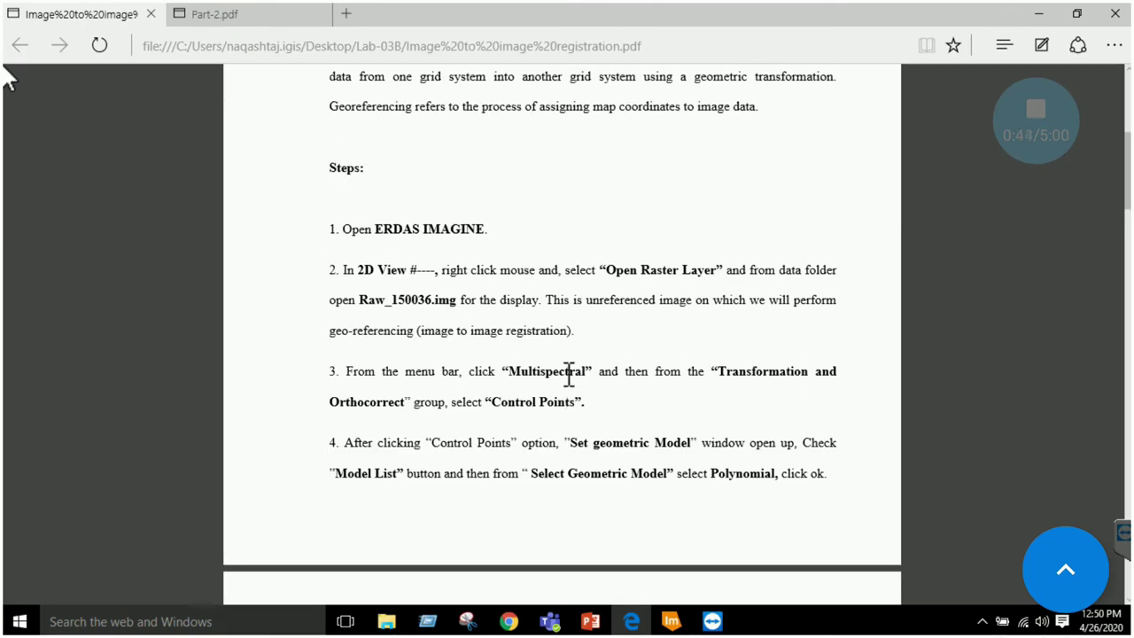
scroll(595, 355, "down", 1)
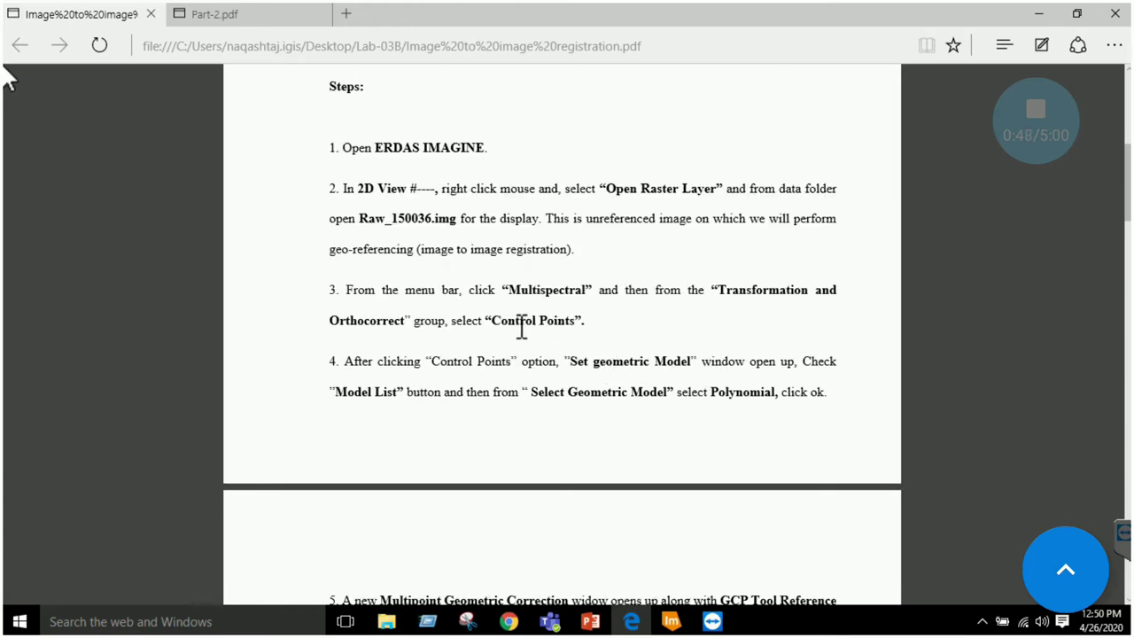
left_click(670, 621)
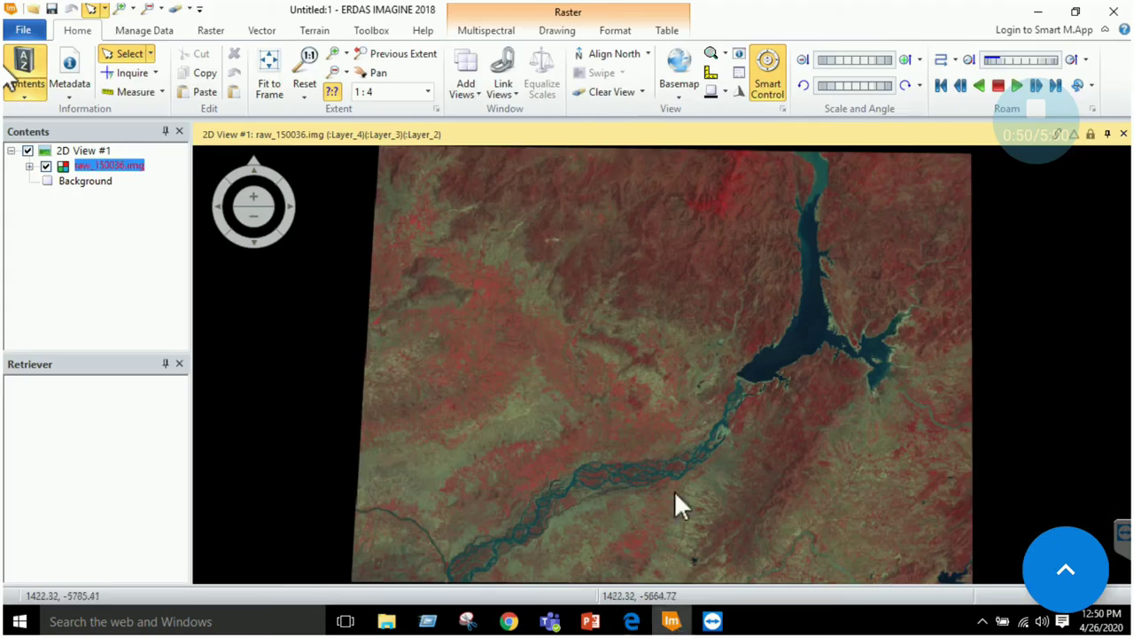
Step: Launch Control Points from the Multispectral tab and confirm the Polynomial geometric model
left_click(501, 34)
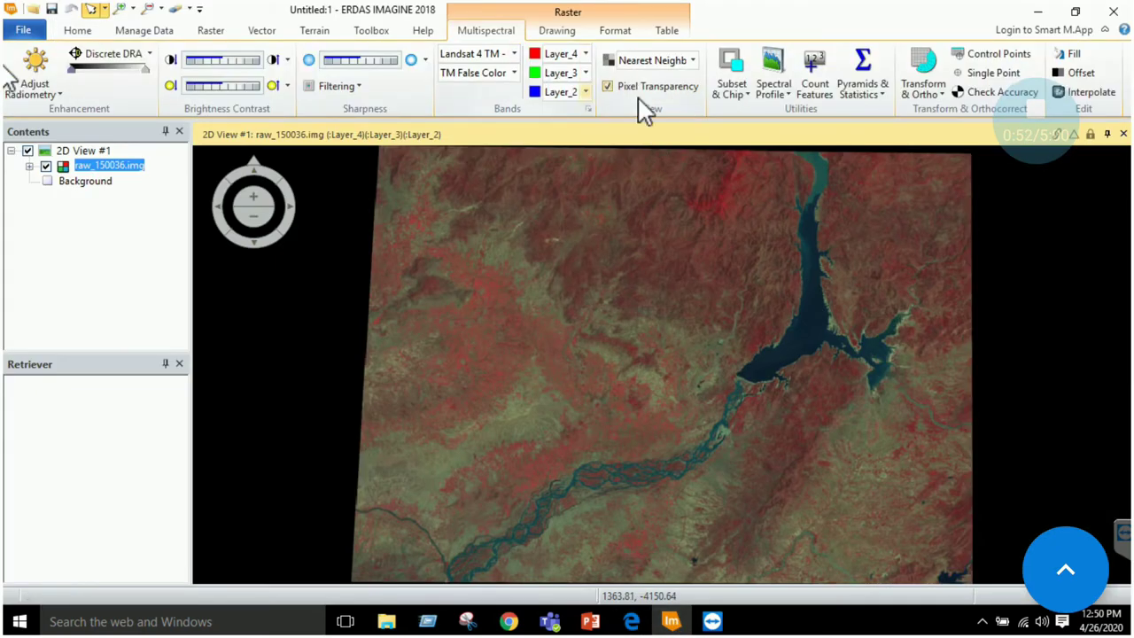
left_click(1016, 56)
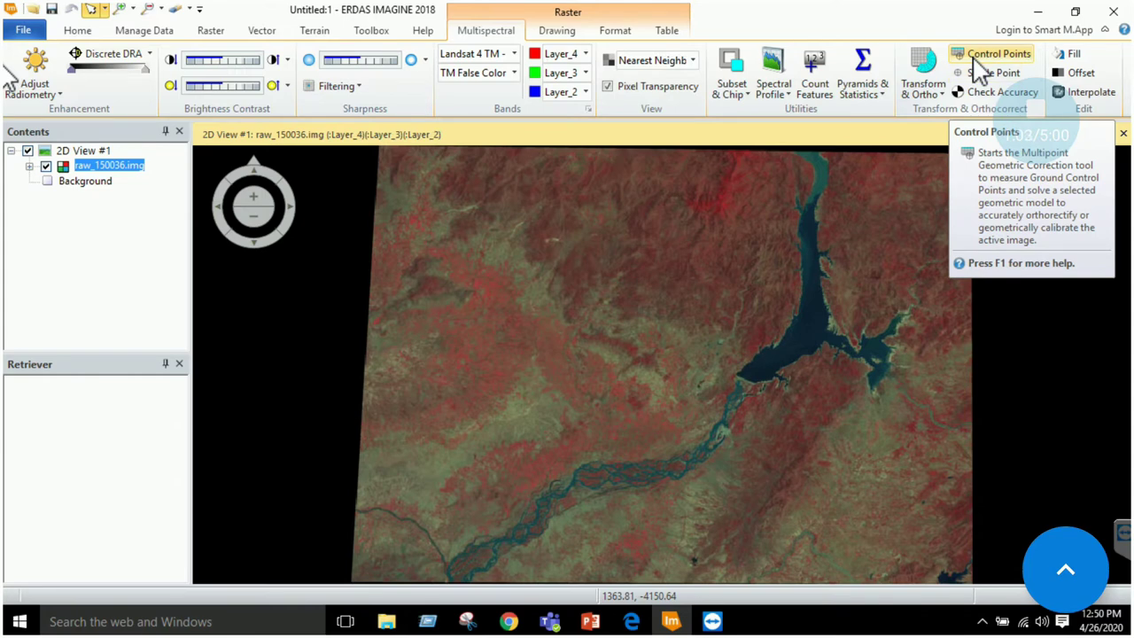
left_click(974, 62)
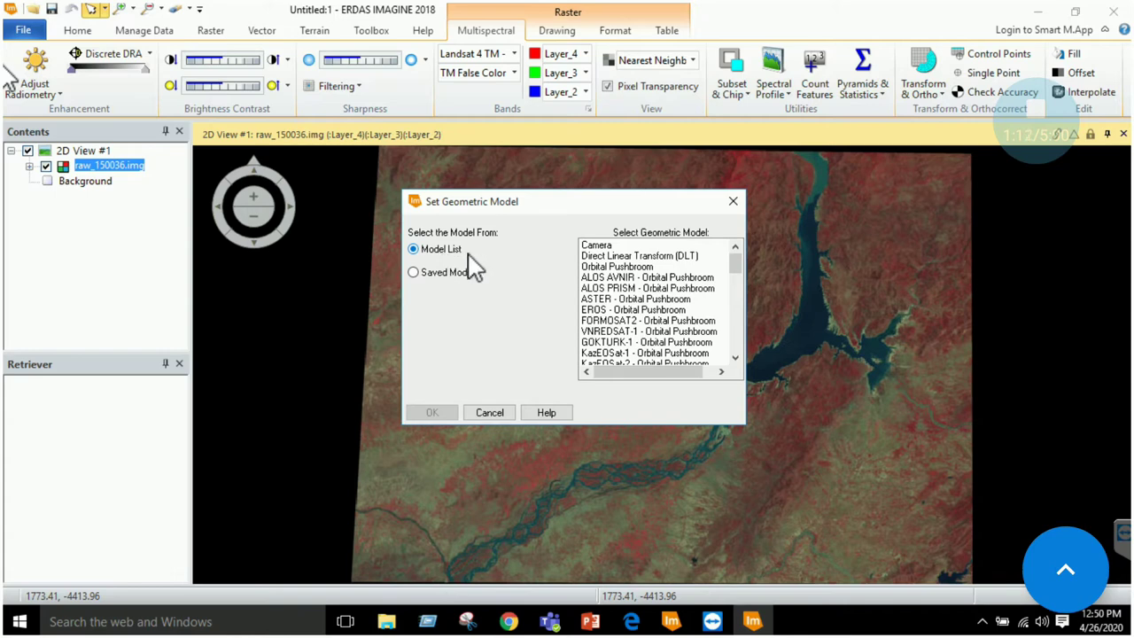
left_click_drag(737, 263, 727, 355)
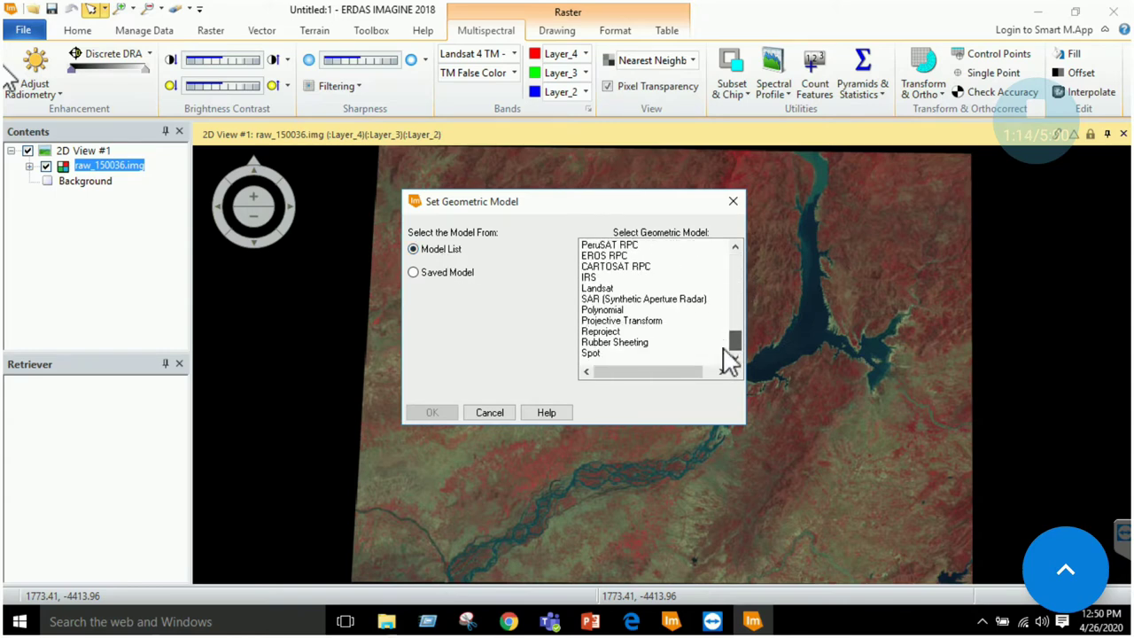
left_click(600, 311)
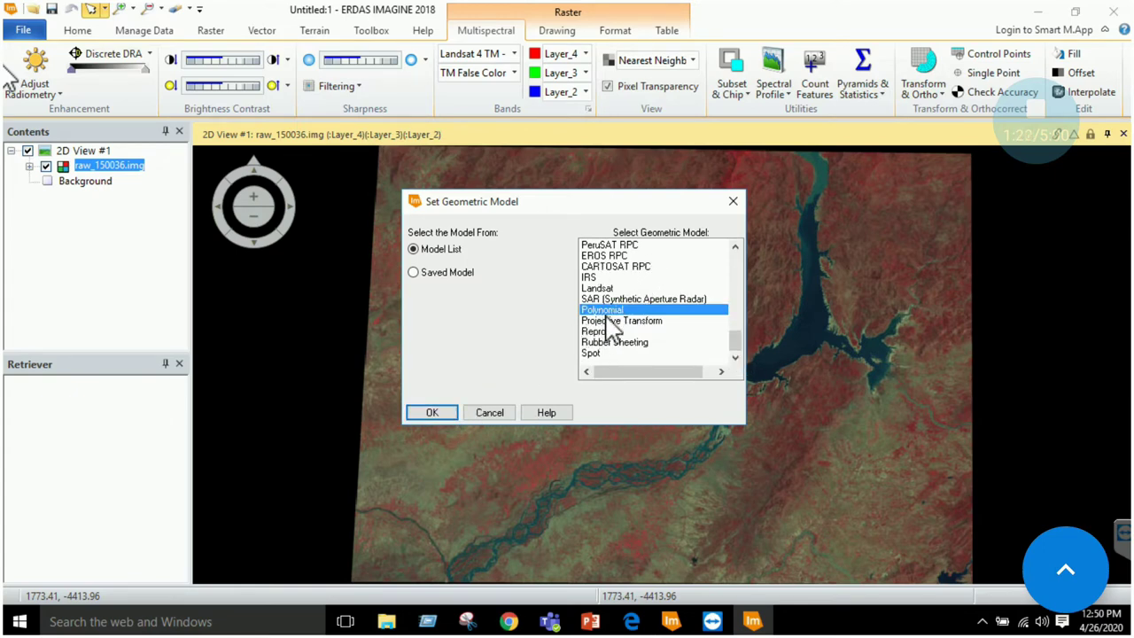
left_click(431, 413)
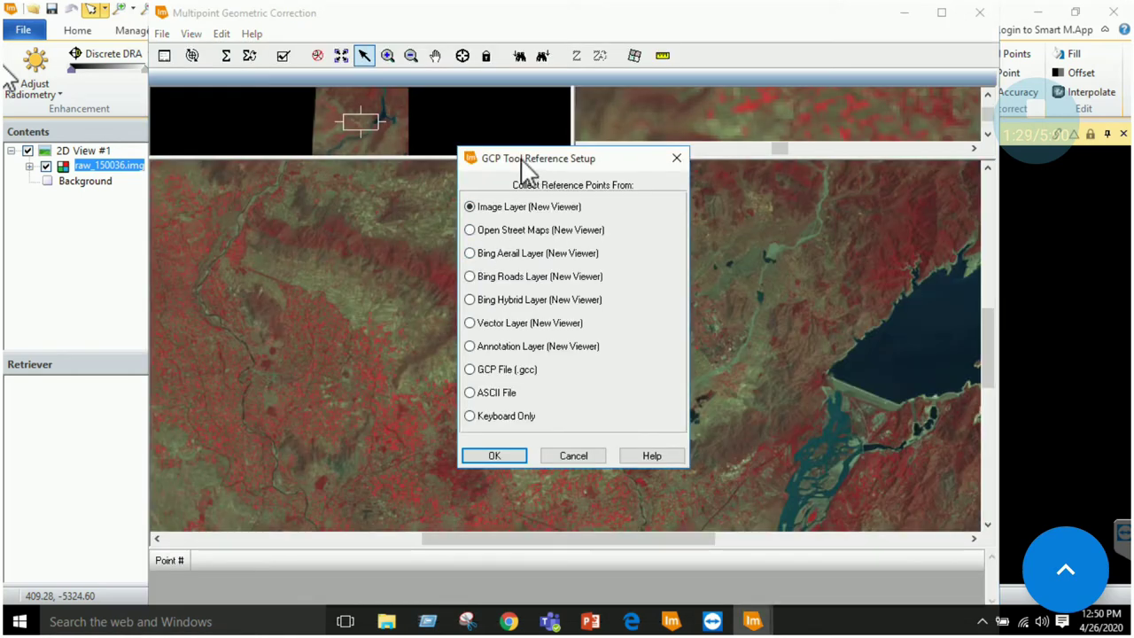
Step: Choose Image Layer (New Viewer) as the GCP reference source
left_click_drag(529, 161, 513, 157)
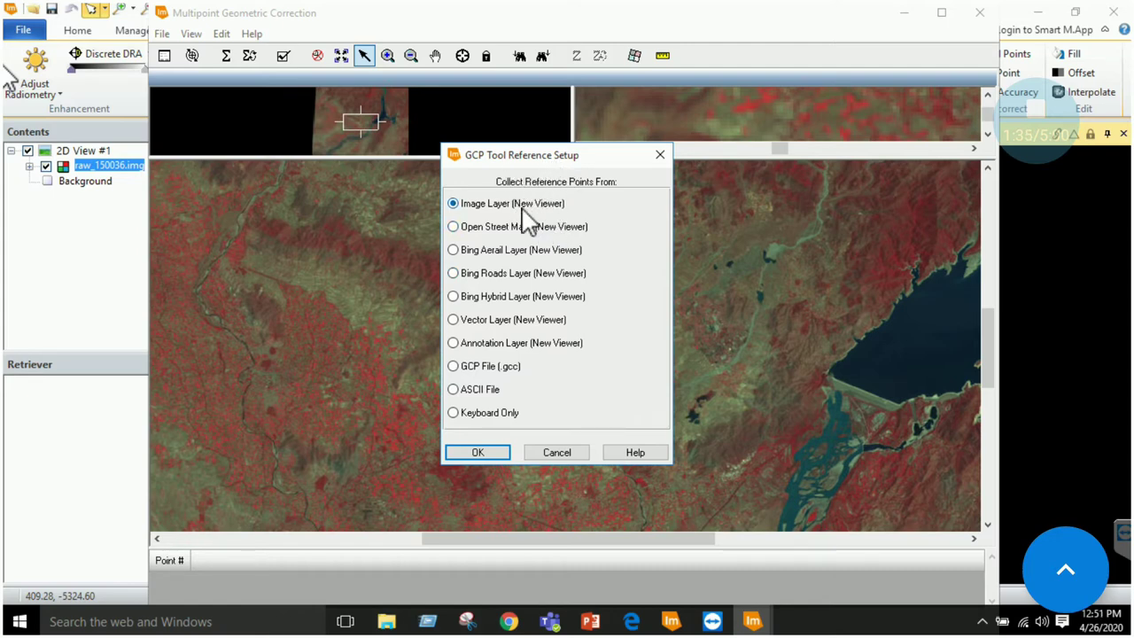
left_click(497, 203)
left_click(483, 450)
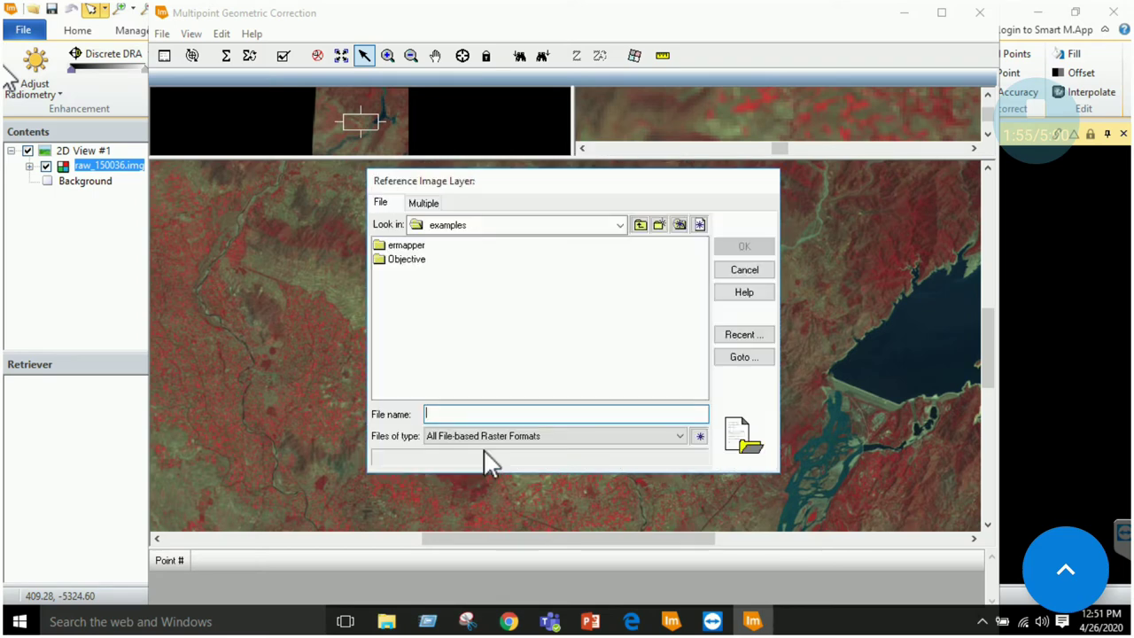
Step: Load Rectified_150036.img from the Image_Registration folder as the reference image
left_click(735, 337)
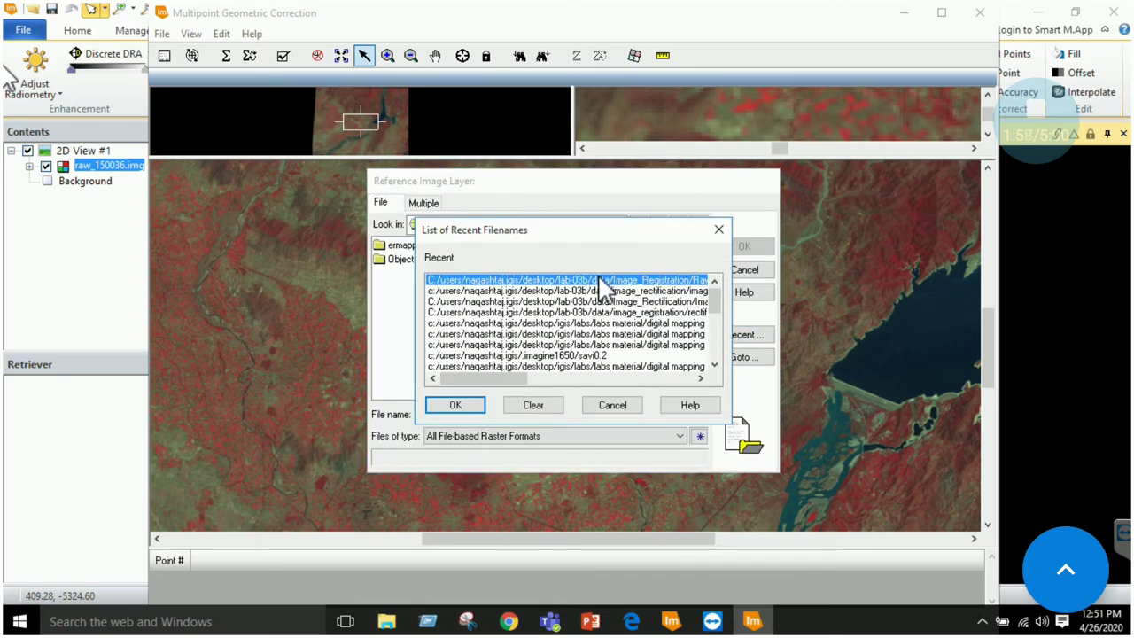
double_click(600, 280)
left_click(639, 225)
double_click(439, 258)
left_click(428, 248)
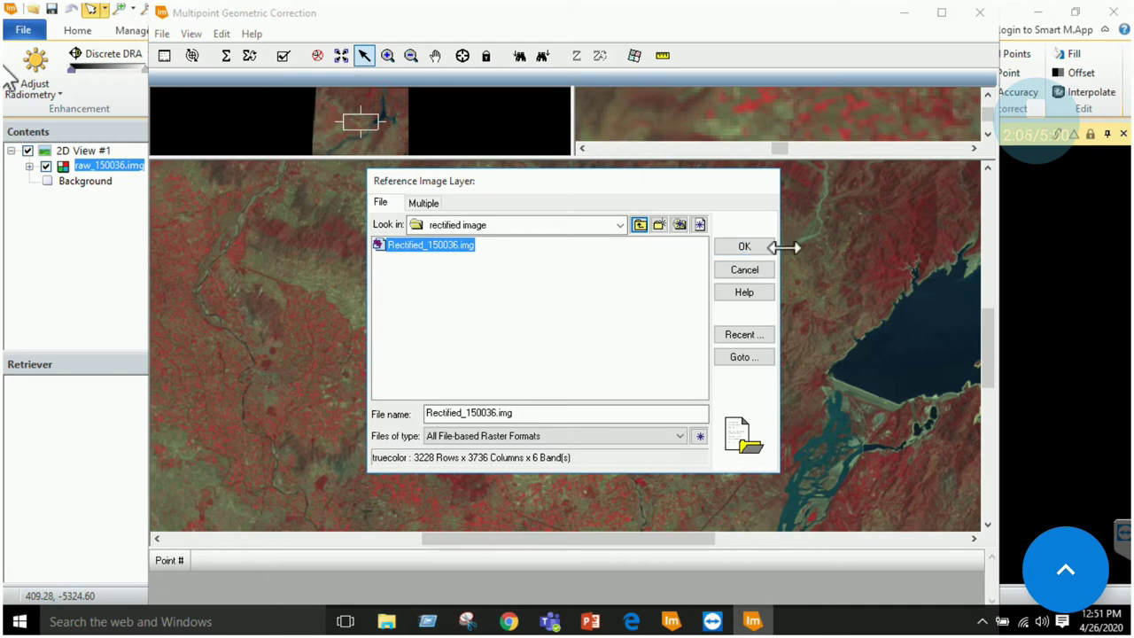
left_click(745, 249)
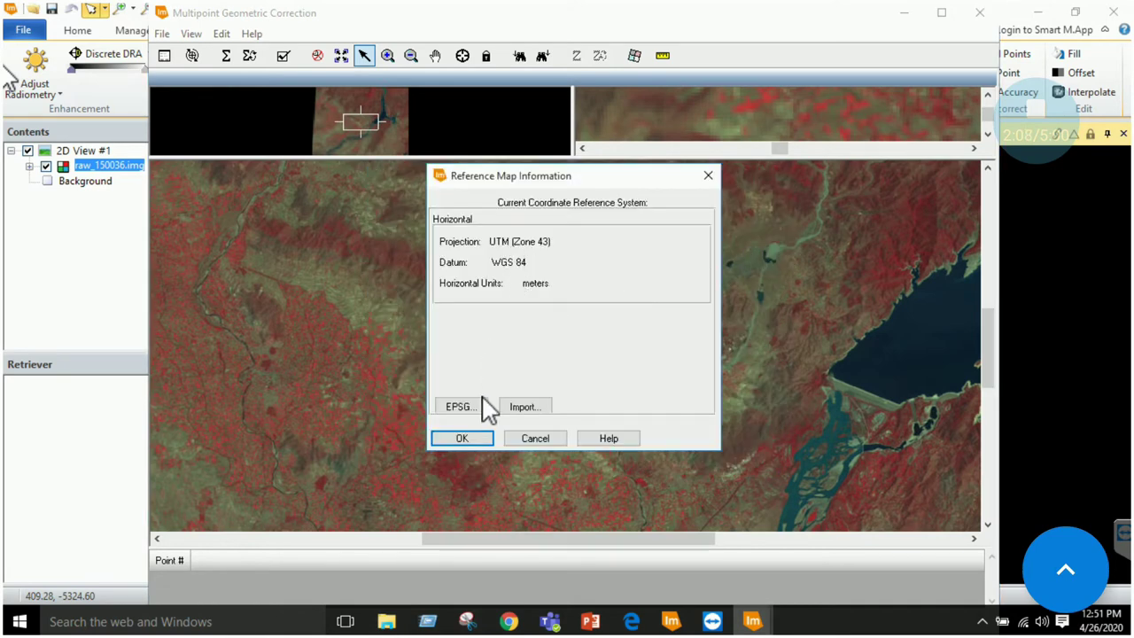
Step: Accept the UTM Zone 43 WGS 84 projection, apply polynomial order 1, and maximize the window
left_click(468, 441)
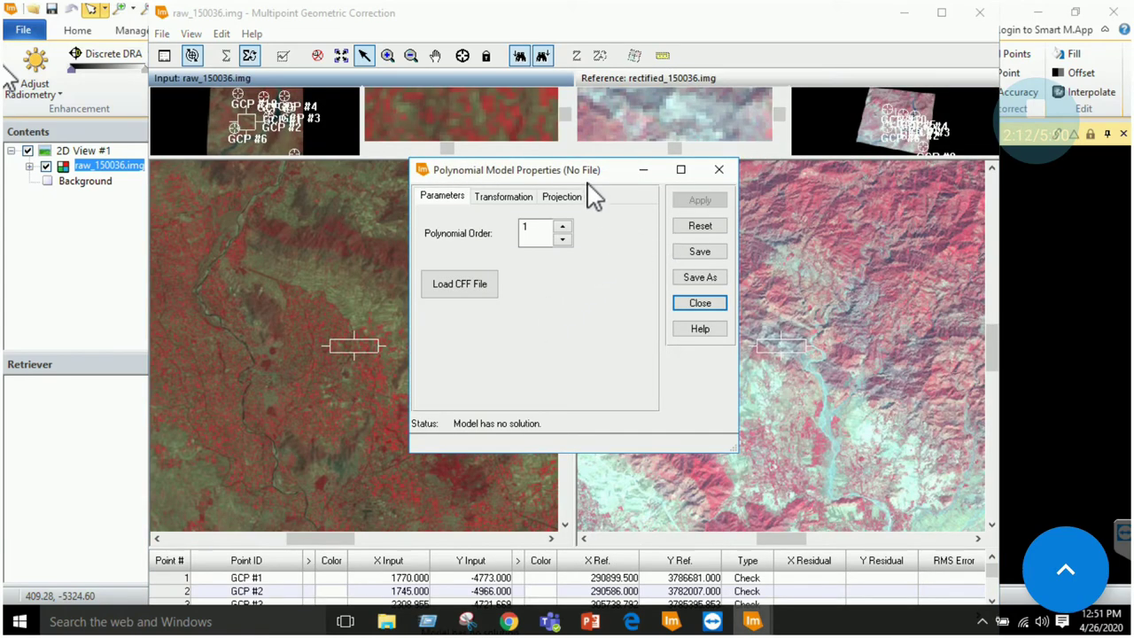
left_click_drag(536, 170, 500, 170)
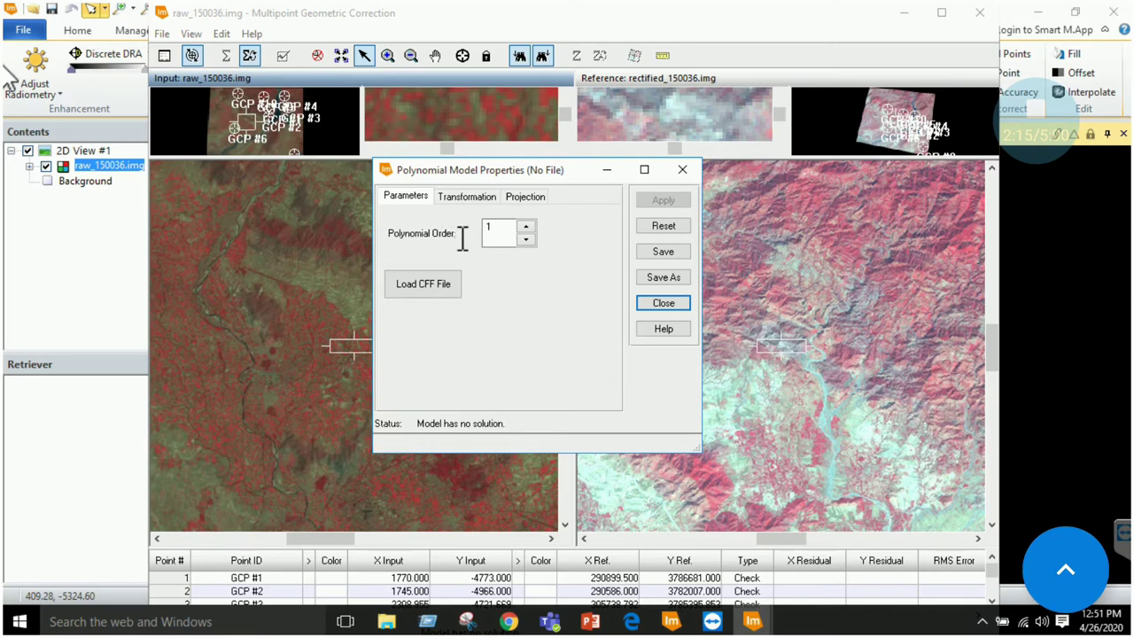
left_click(525, 227)
left_click(525, 238)
left_click(486, 200)
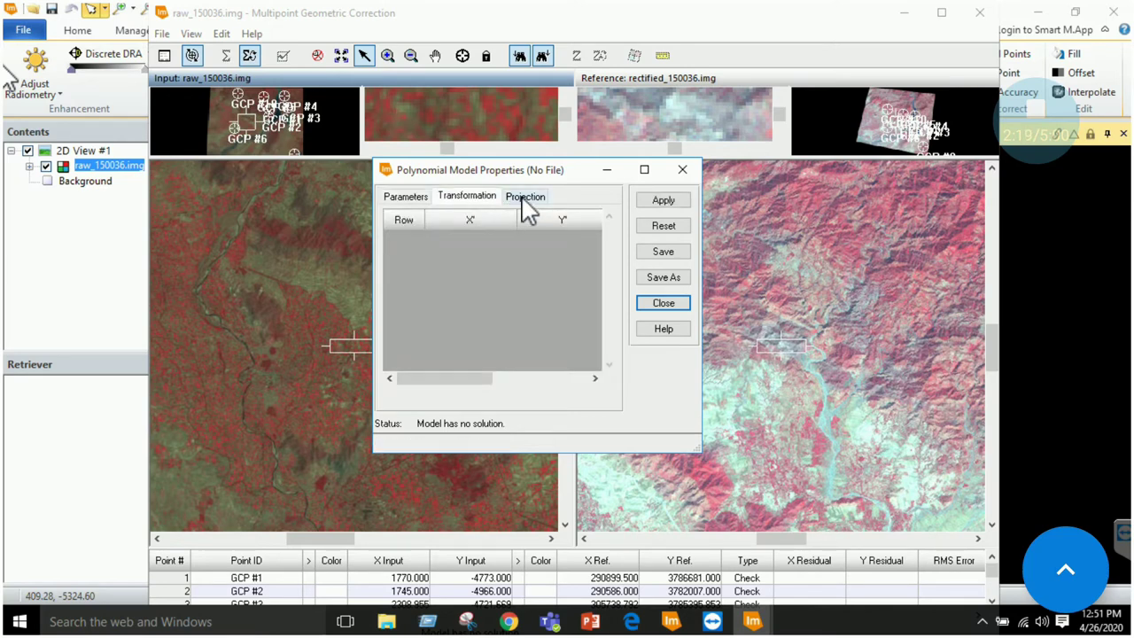
left_click(524, 198)
left_click(420, 198)
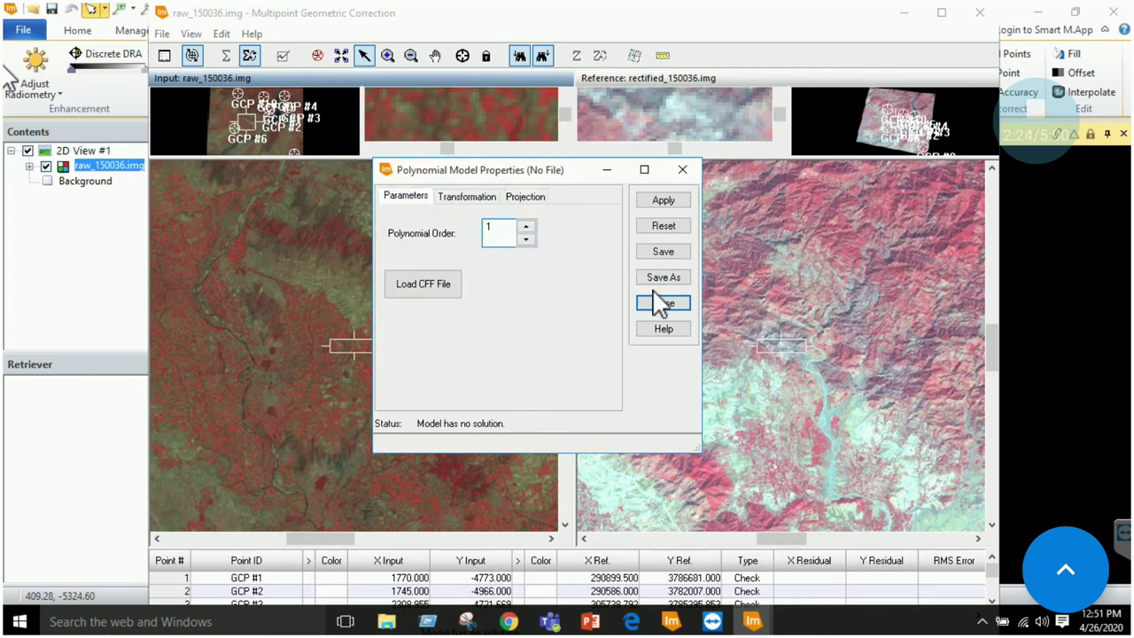
left_click(666, 203)
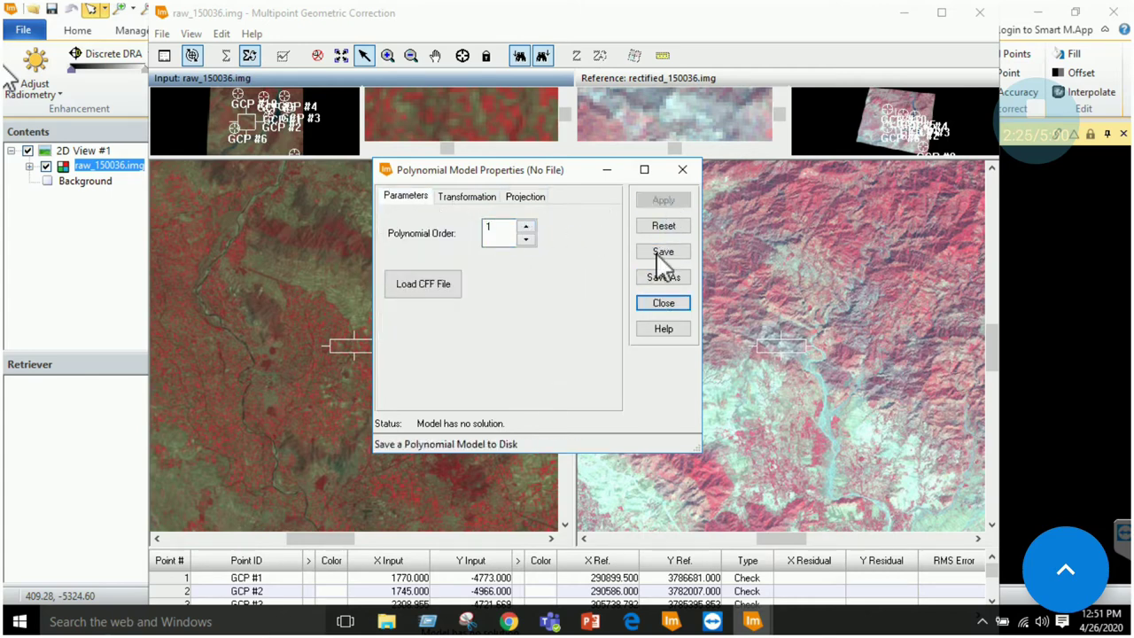
left_click(660, 303)
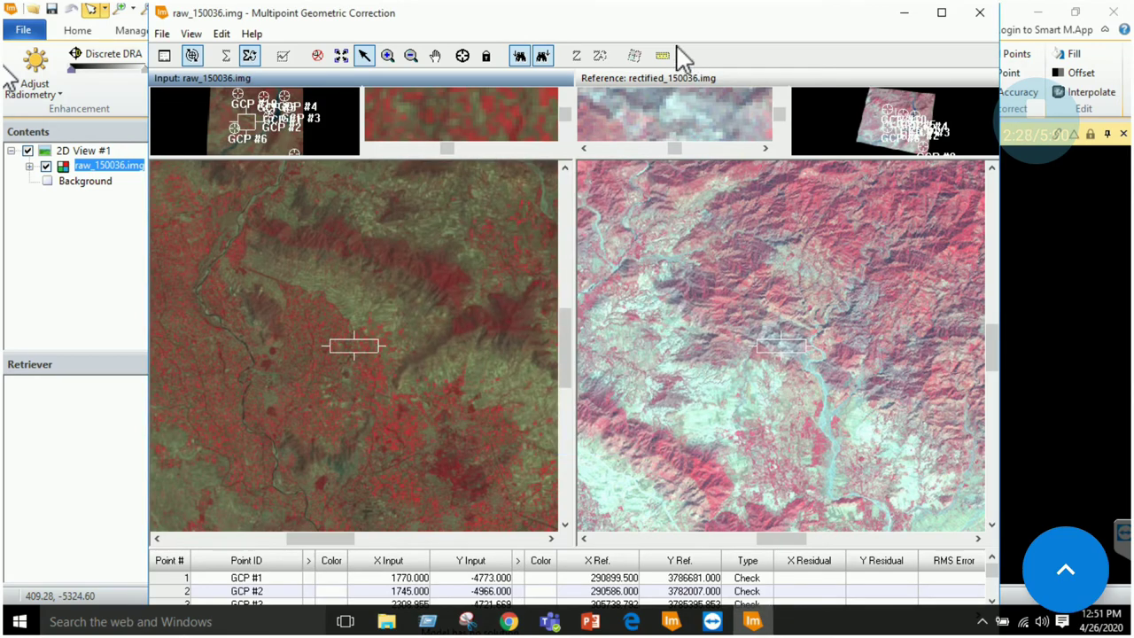
double_click(653, 15)
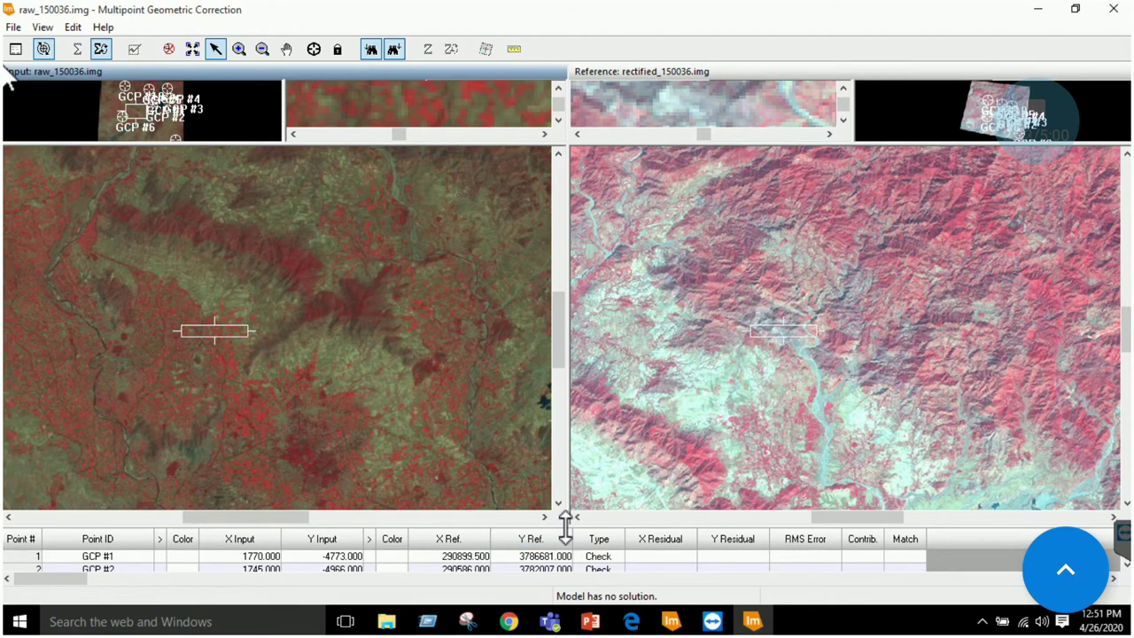
Step: Enlarge the GCP table, select all existing rows and delete them
left_click_drag(570, 530, 579, 382)
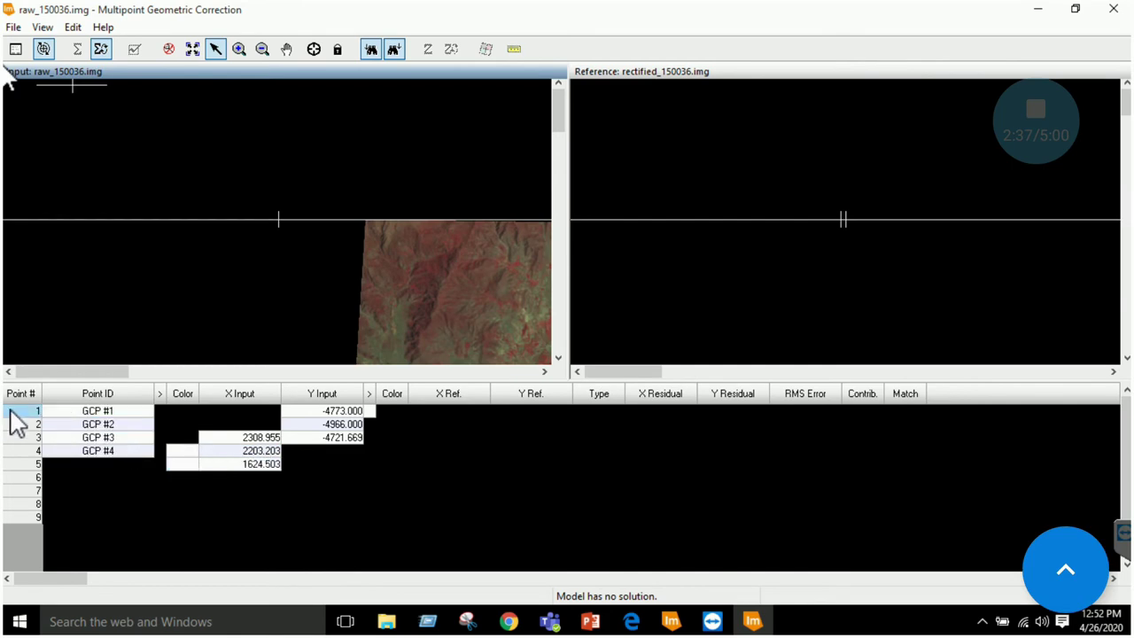
left_click_drag(11, 412, 16, 511)
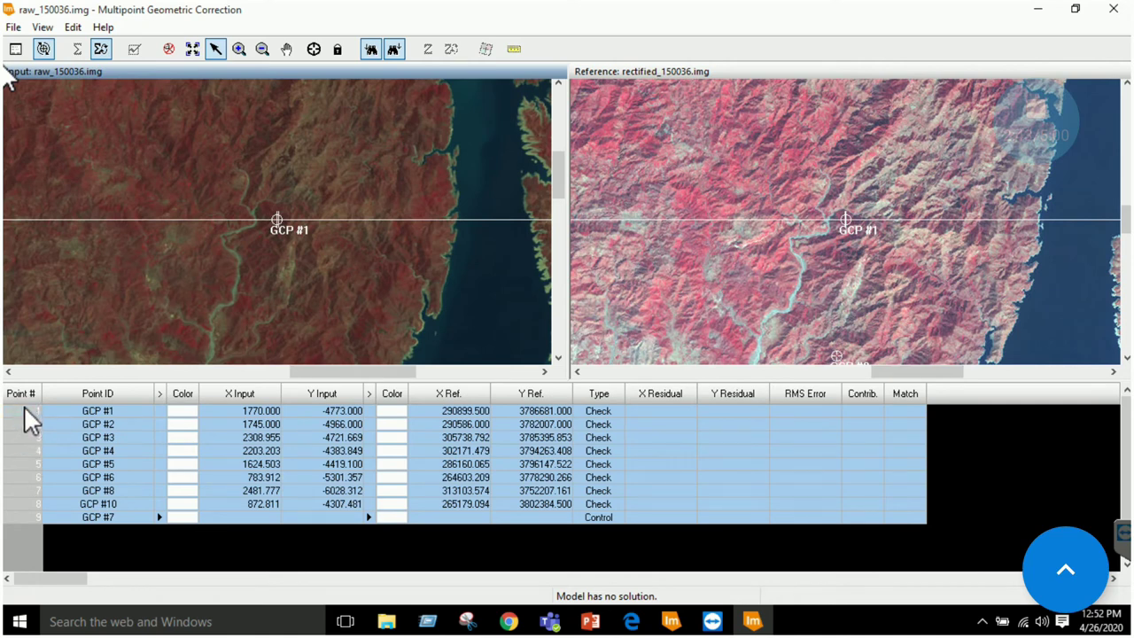
right_click(24, 407)
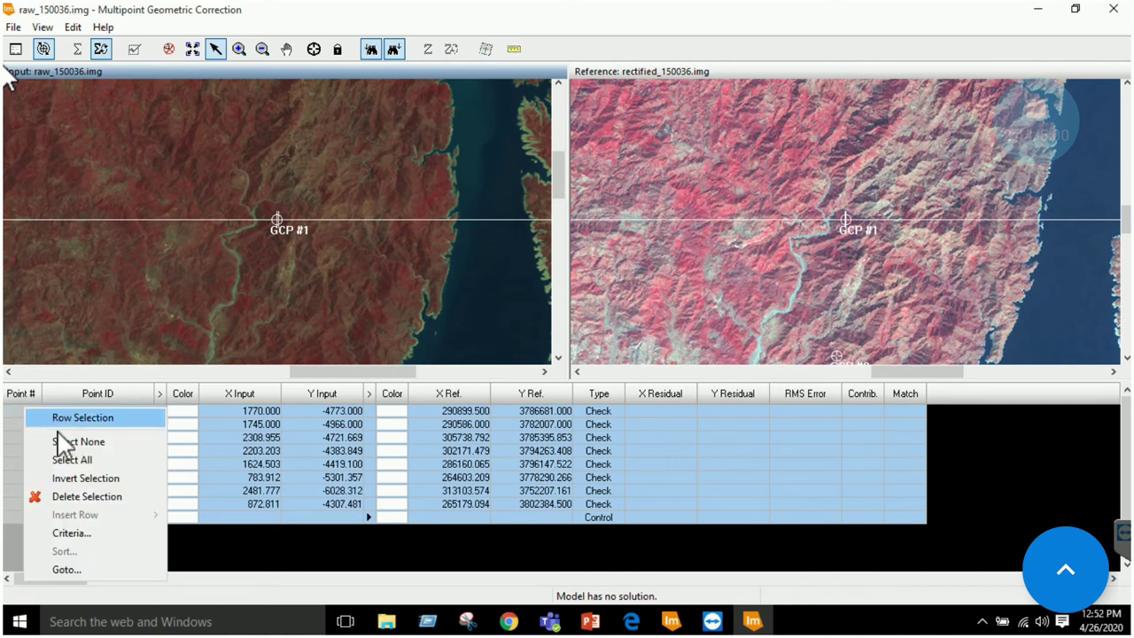
left_click(72, 498)
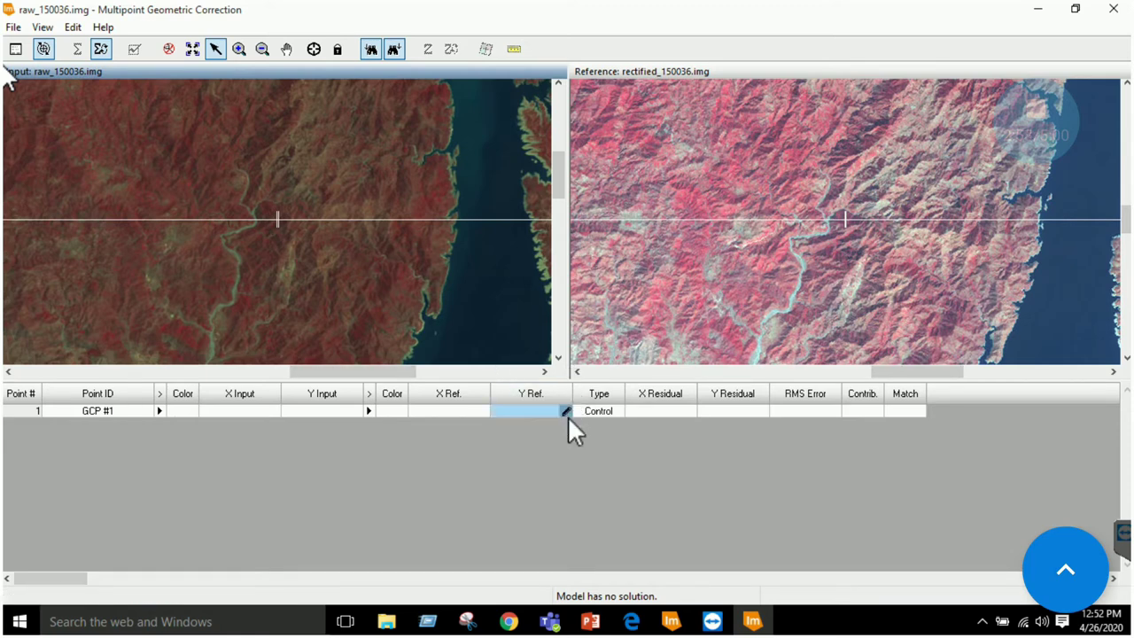
scroll(374, 275, "down", 1)
scroll(300, 177, "down", 2)
Step: Fit the input image in its viewer and place GCP #1 on raw and reference images
right_click(299, 176)
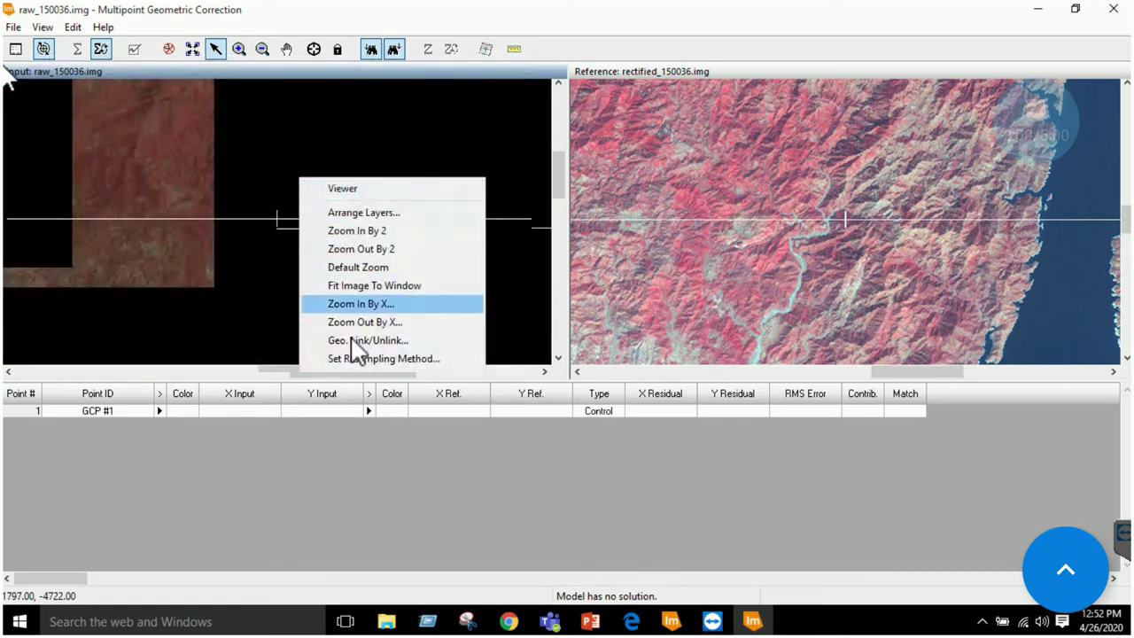
left_click(365, 286)
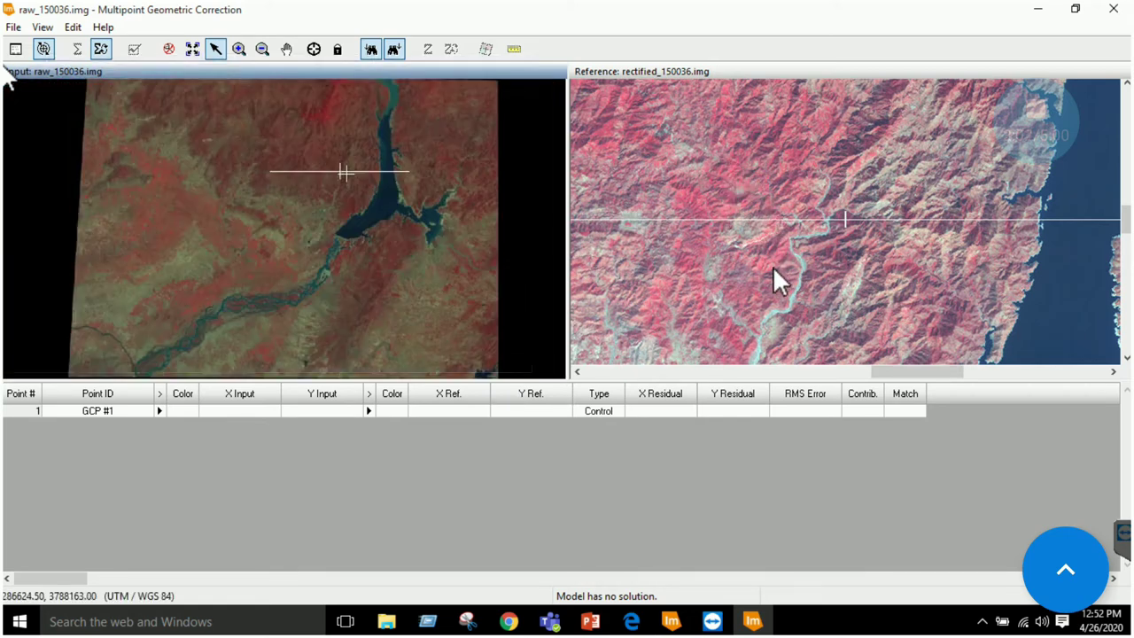
scroll(772, 267, "down", 3)
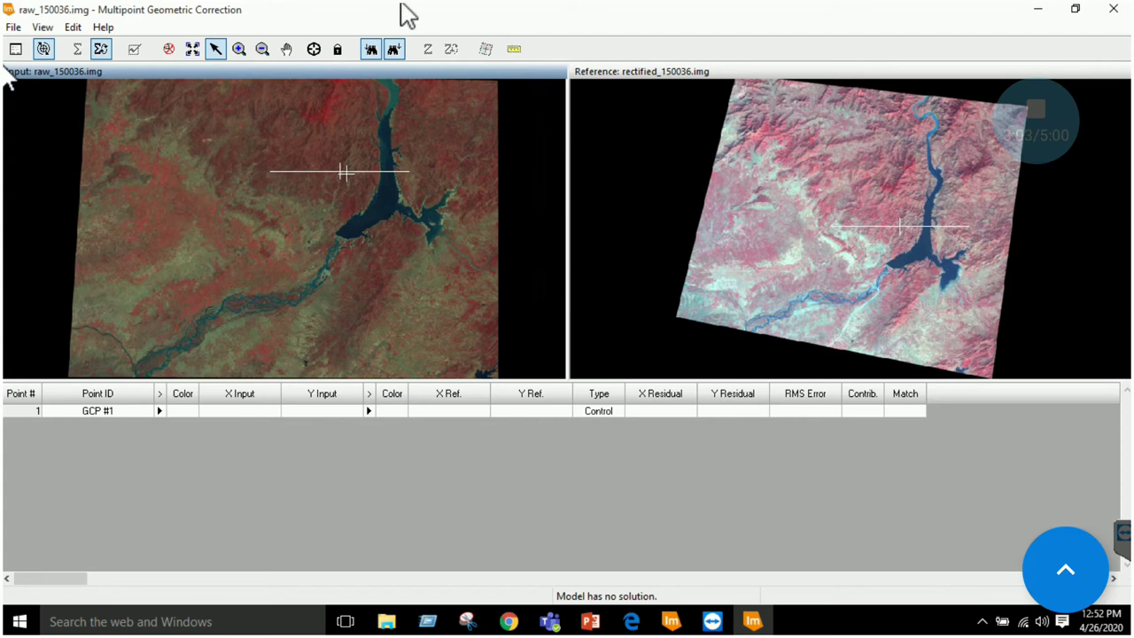
left_click(315, 50)
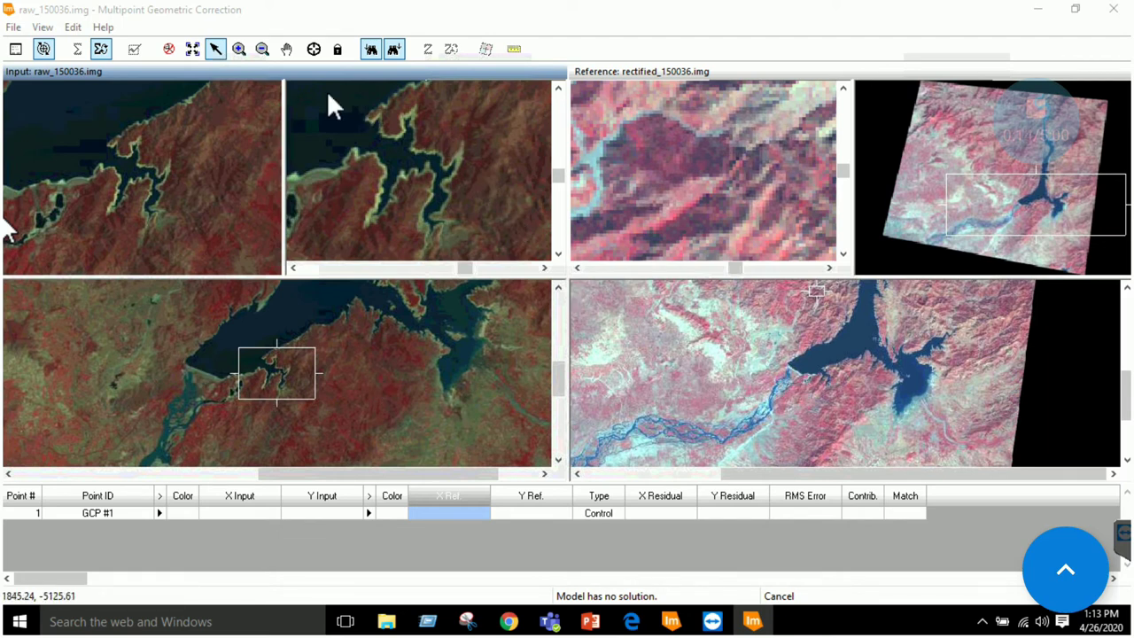
left_click(316, 52)
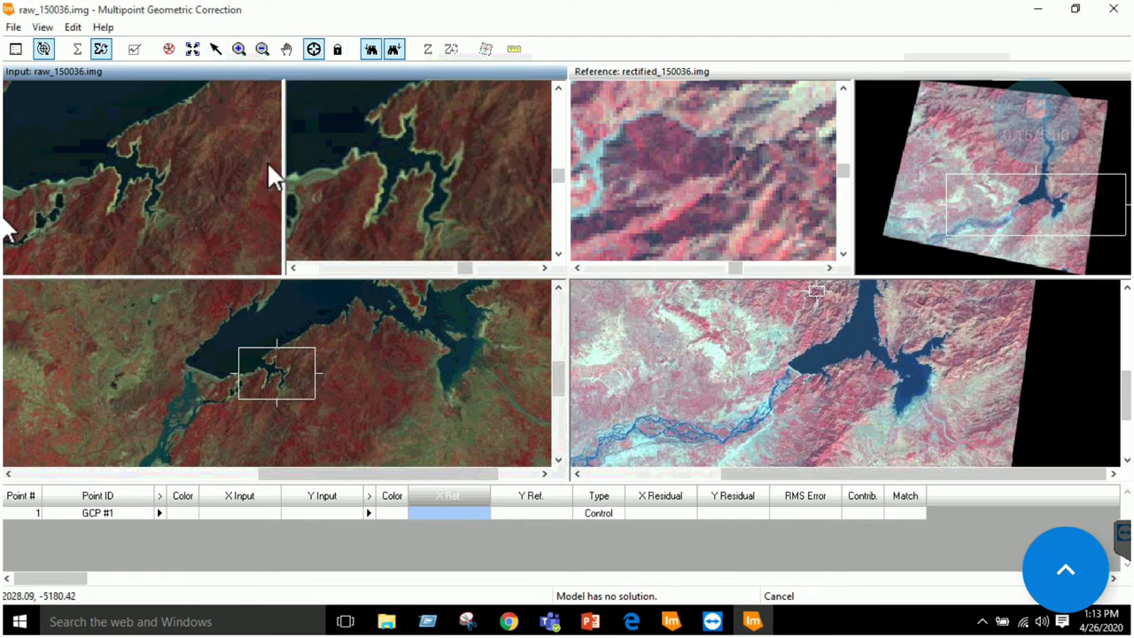
left_click(186, 360)
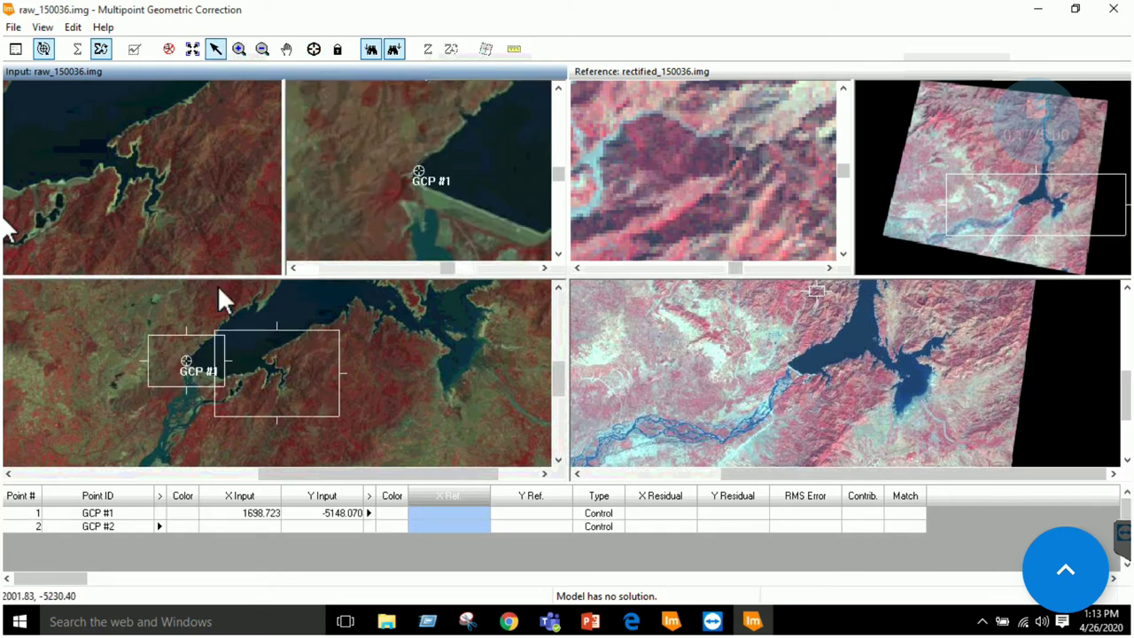
left_click(314, 51)
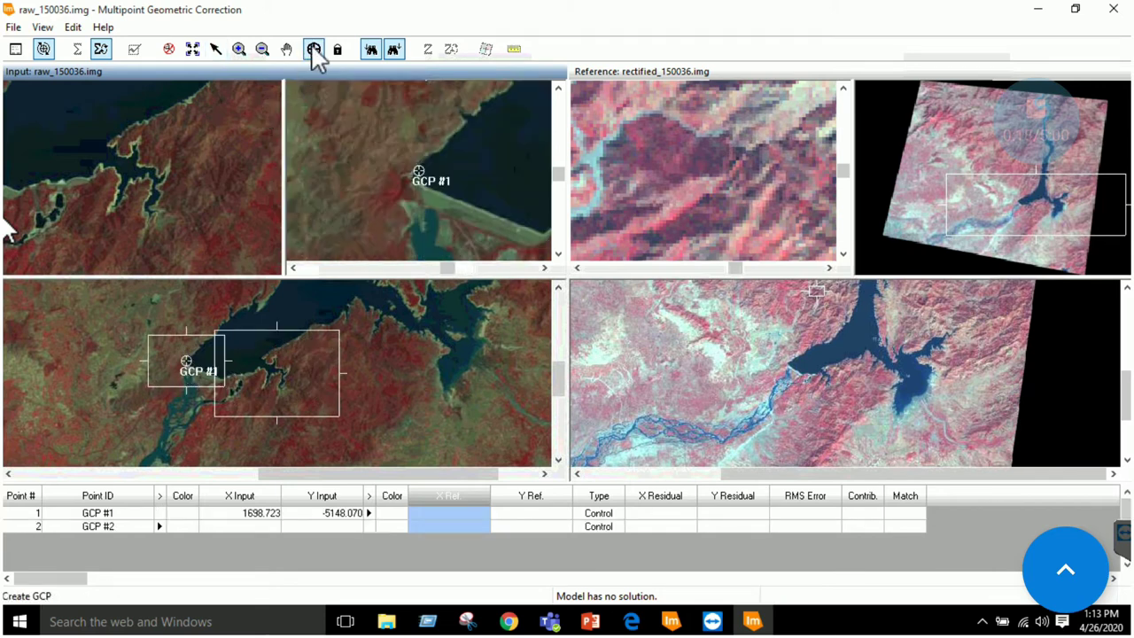
left_click(788, 361)
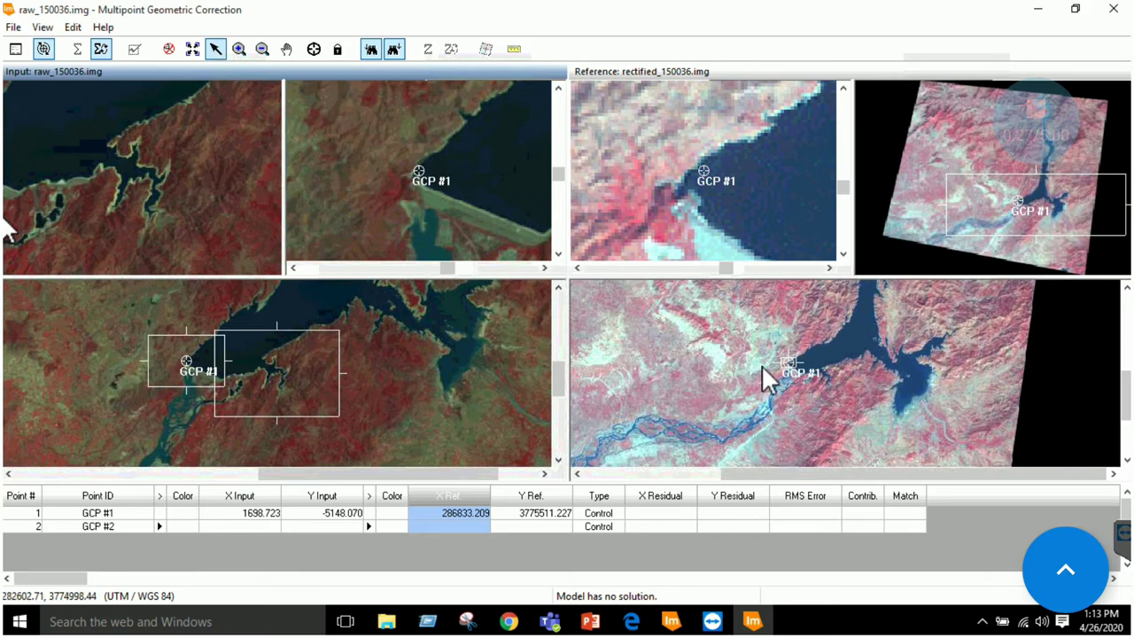
scroll(761, 364, "down", 2)
scroll(413, 359, "down", 2)
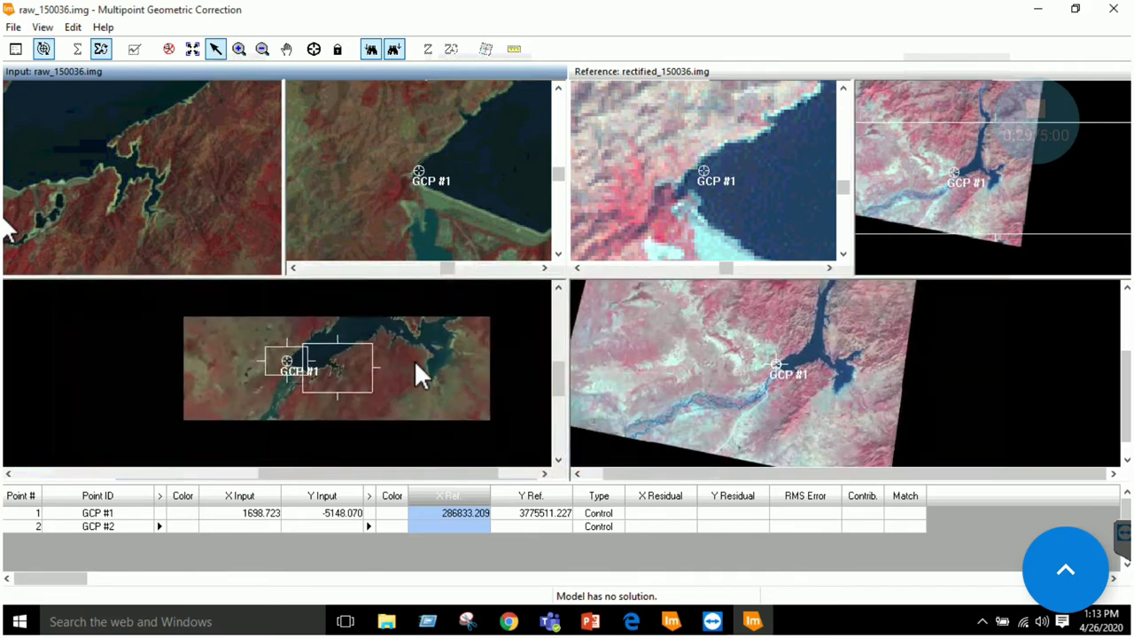
scroll(414, 360, "up", 2)
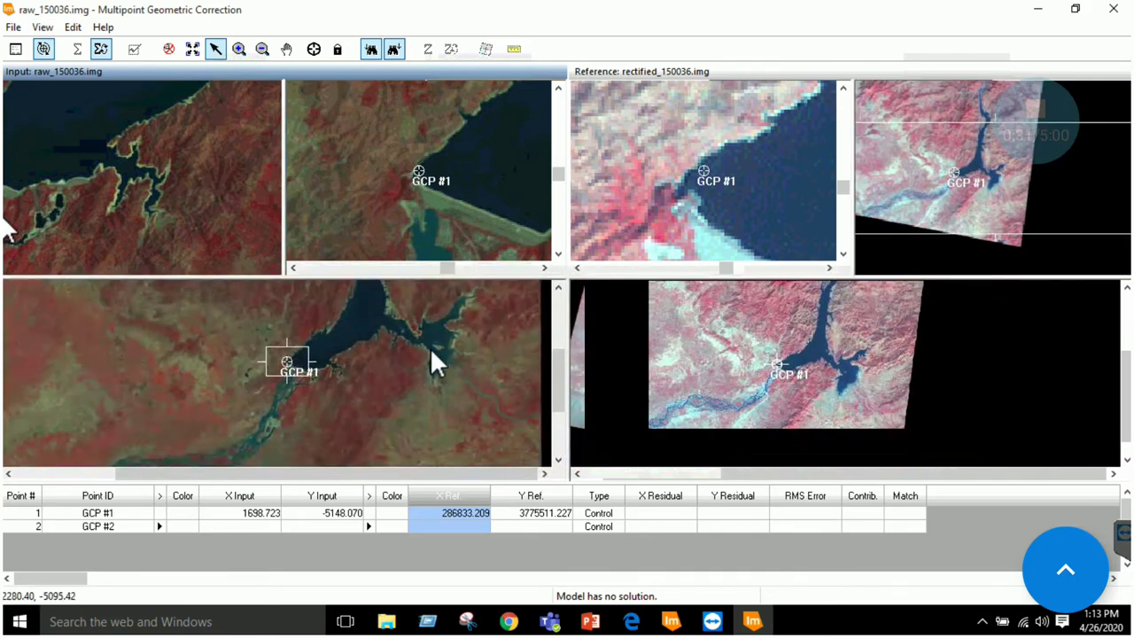
Step: Place GCP #2 on the reservoir shore in both viewers, completing the twelve-point set
left_click_drag(423, 352, 382, 402)
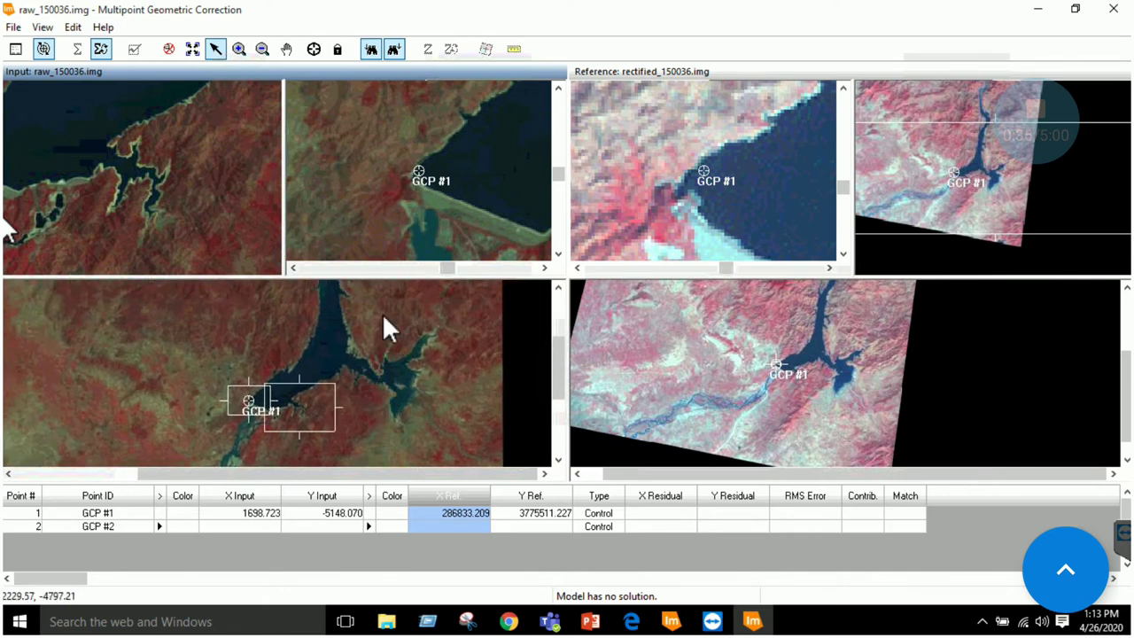
scroll(394, 350, "up", 10)
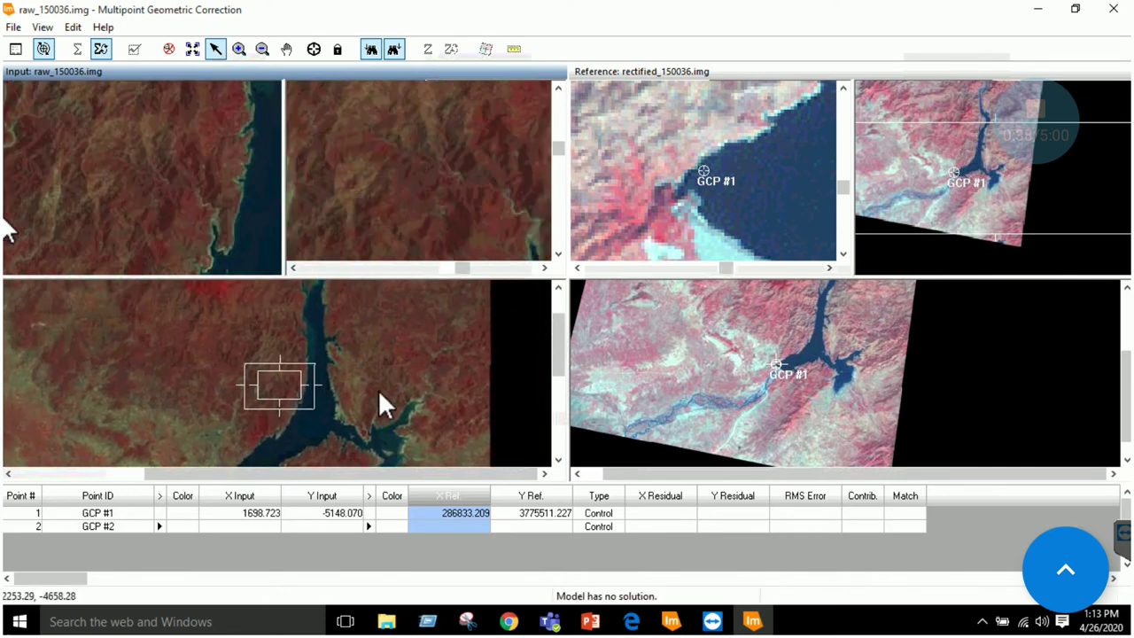
scroll(334, 329, "up", 3)
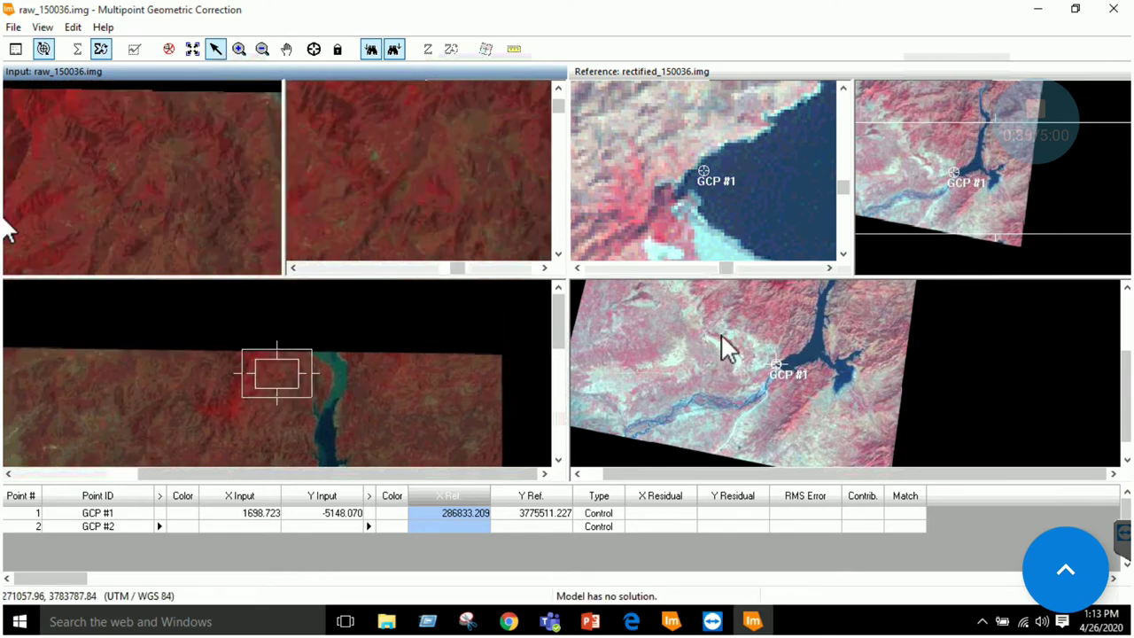
scroll(708, 422, "up", 3)
scroll(706, 417, "right", 3)
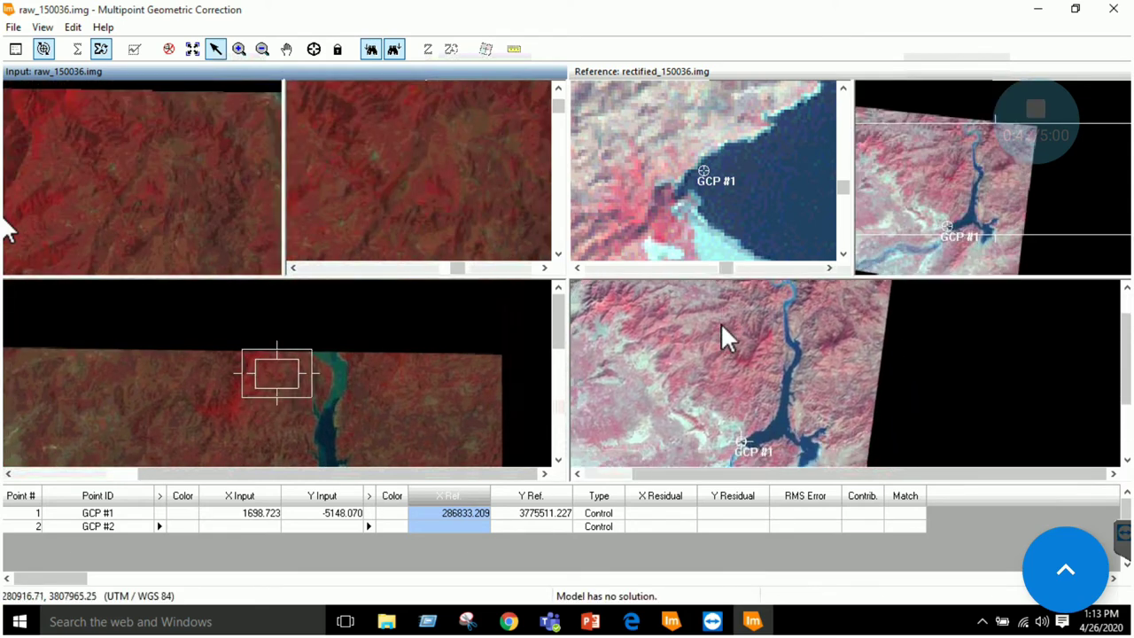
scroll(405, 296, "down", 5)
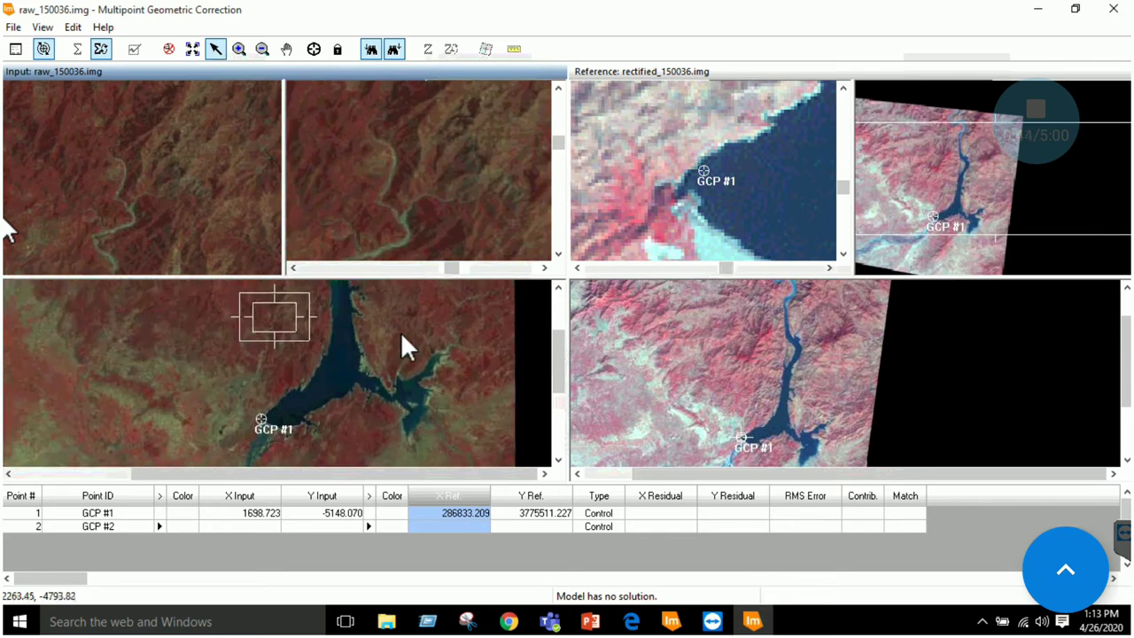
scroll(363, 381, "up", 2)
left_click(314, 48)
left_click(336, 383)
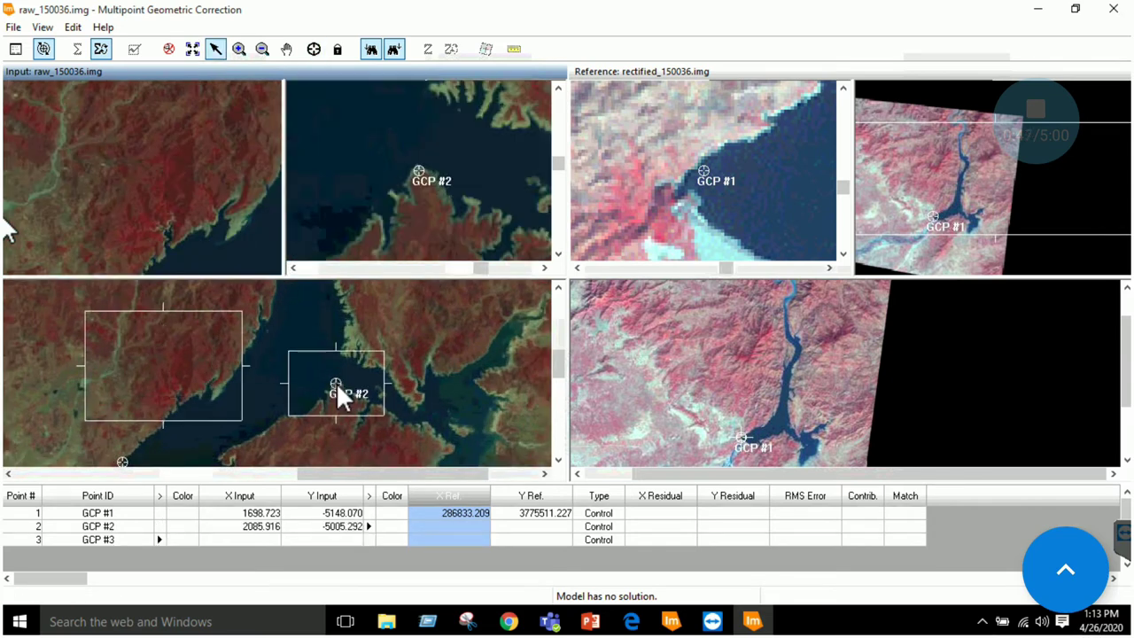
left_click(315, 50)
scroll(794, 429, "up", 3)
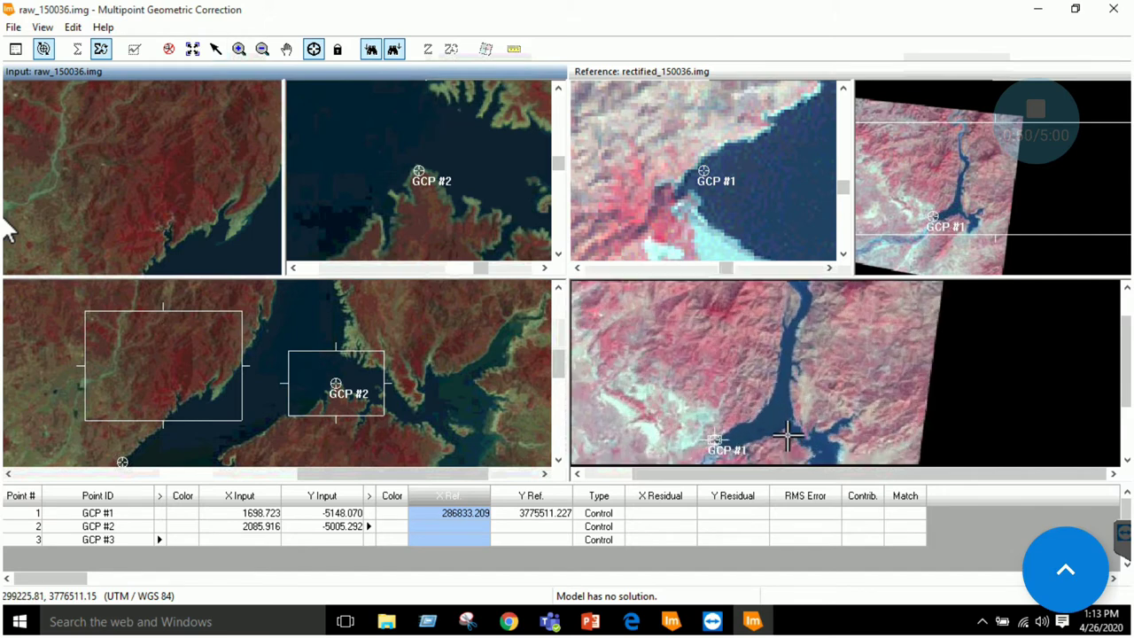
left_click(786, 427)
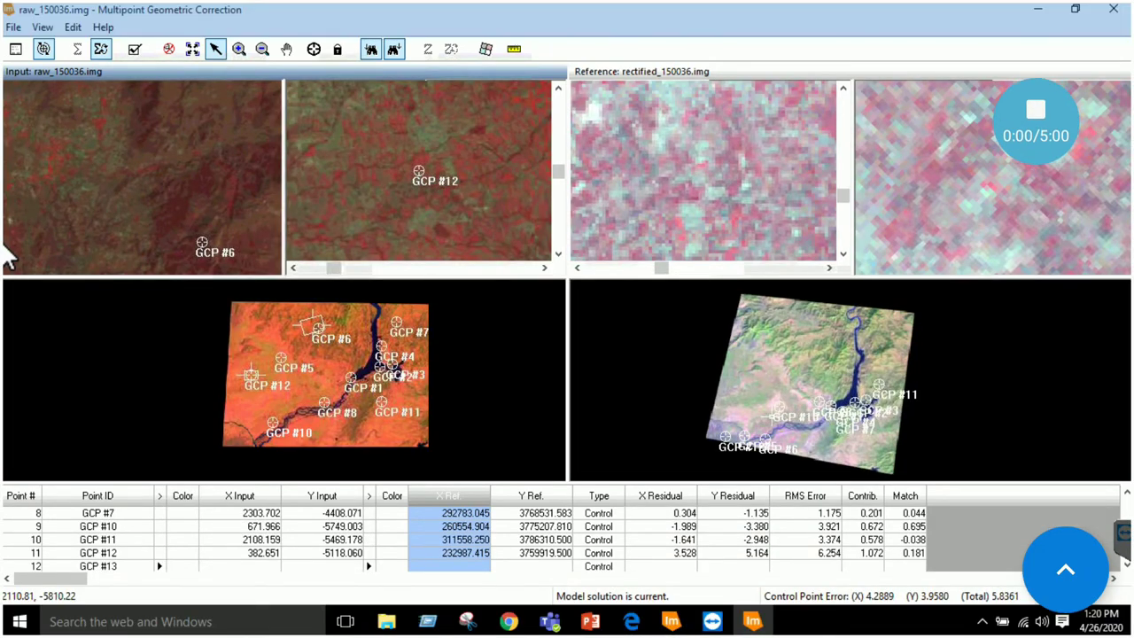
left_click(113, 592)
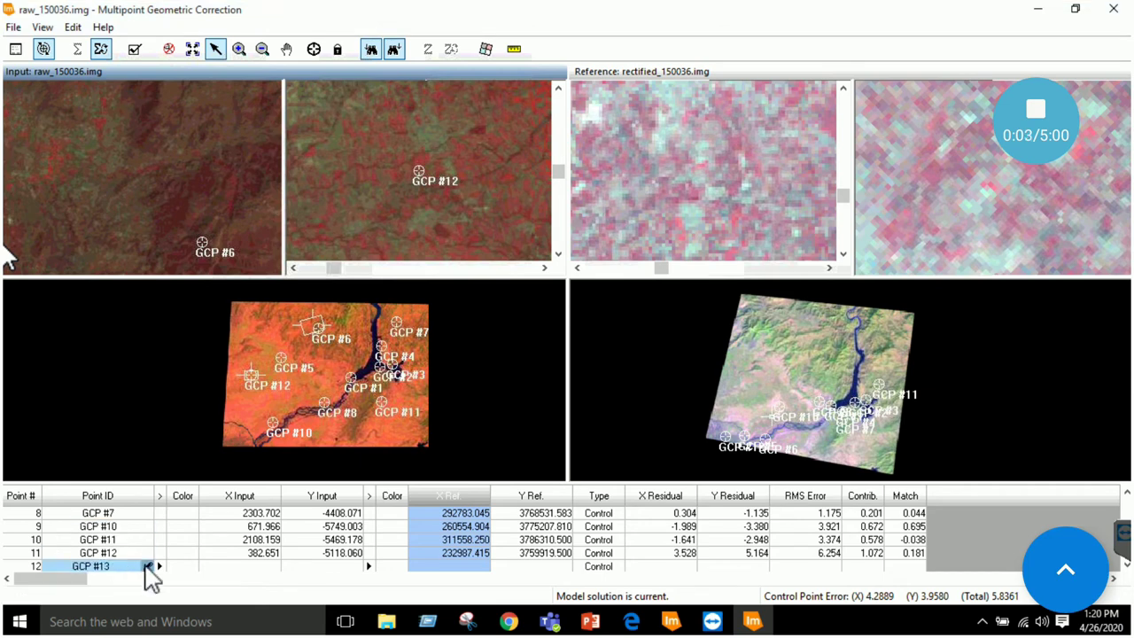
left_click(119, 562)
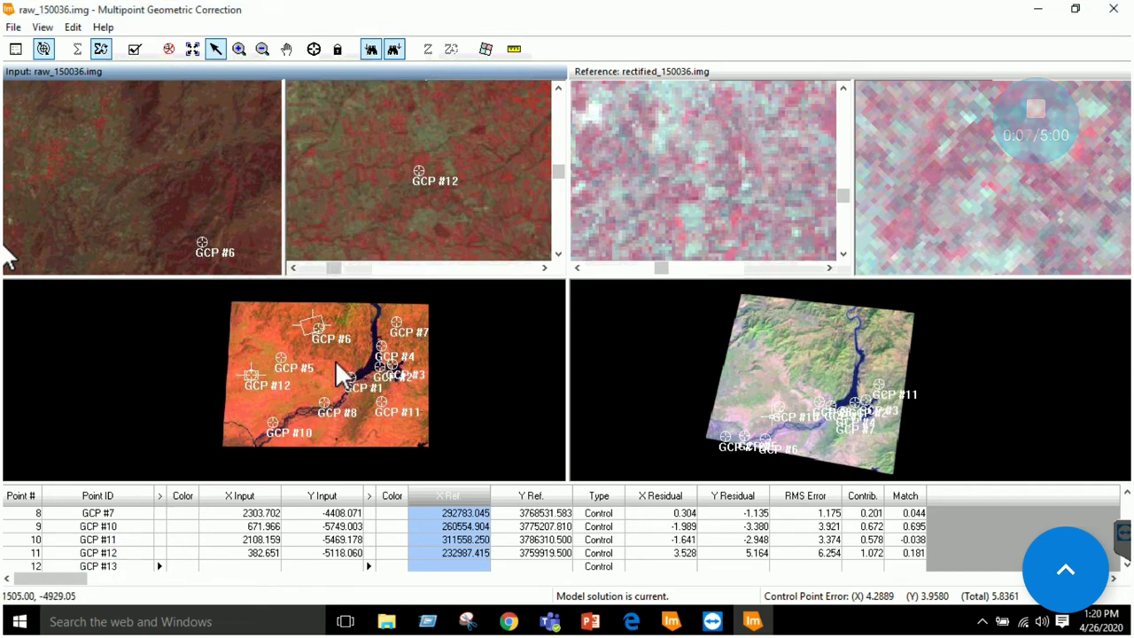
Step: Check the input viewer's band combinations and close them unchanged
right_click(329, 383)
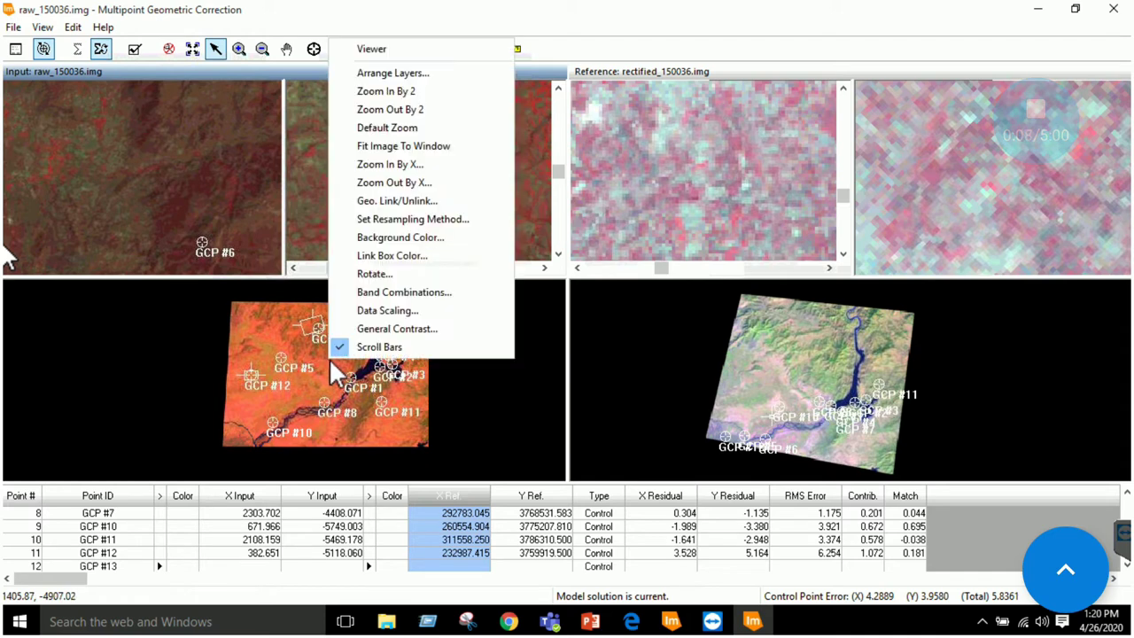
left_click(377, 294)
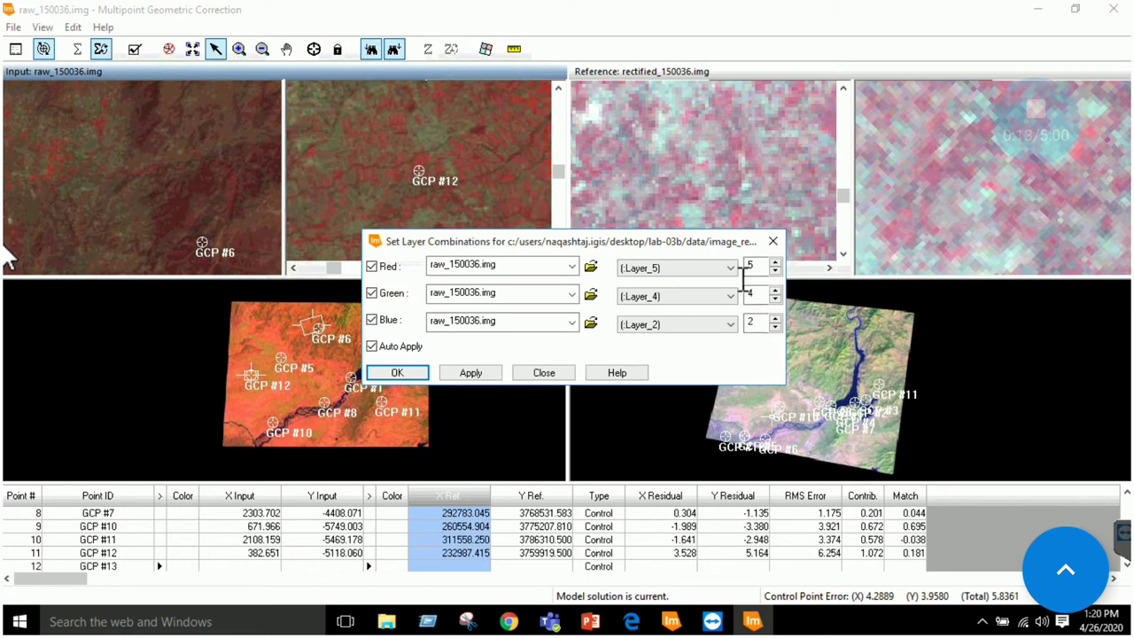
left_click(773, 241)
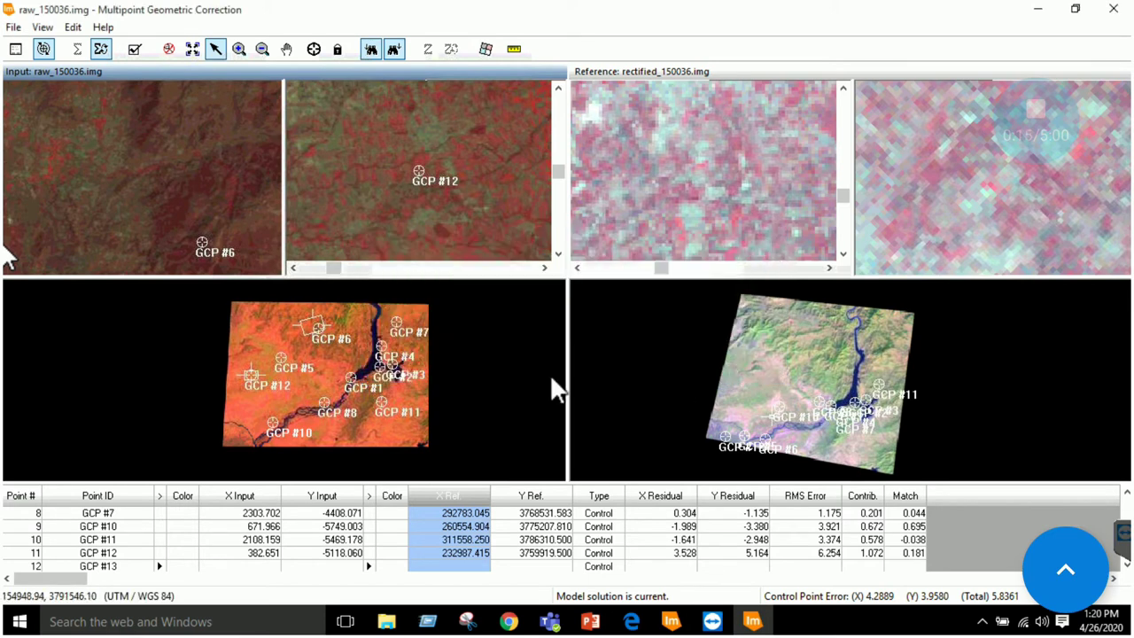
Step: Rotate both viewers 7.00° counter-clockwise with Apply to All
right_click(795, 372)
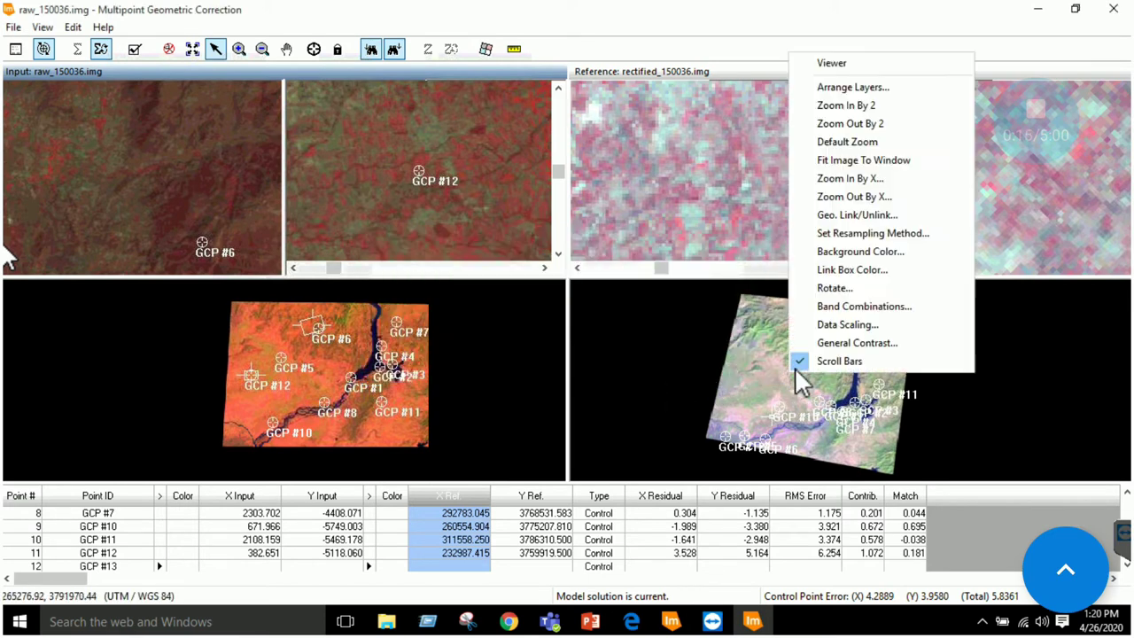
left_click(832, 289)
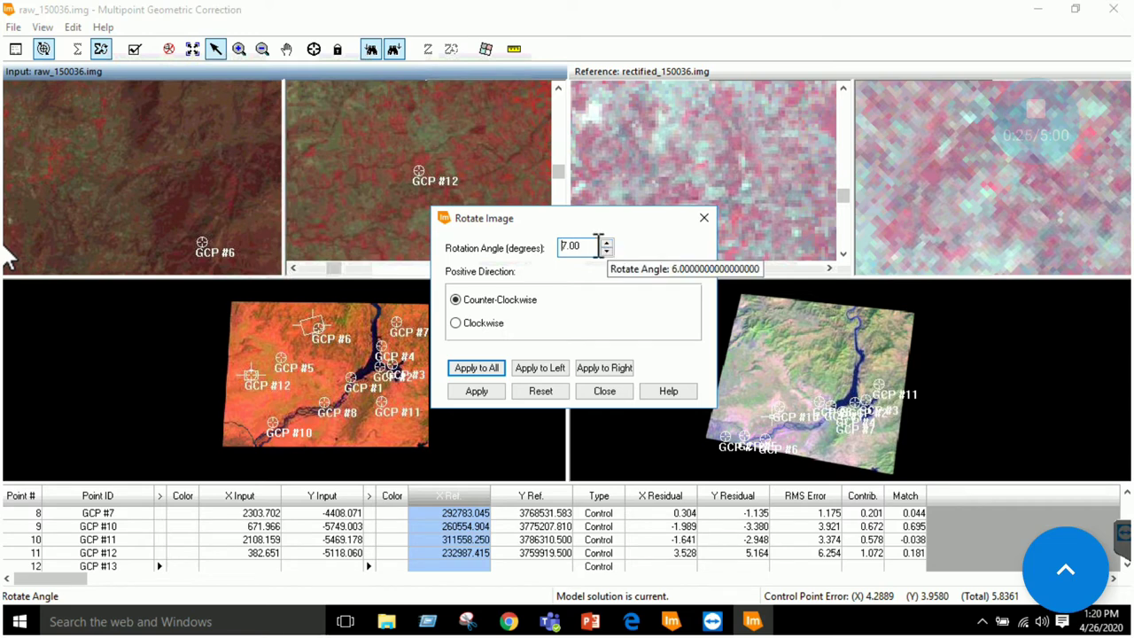
left_click(475, 368)
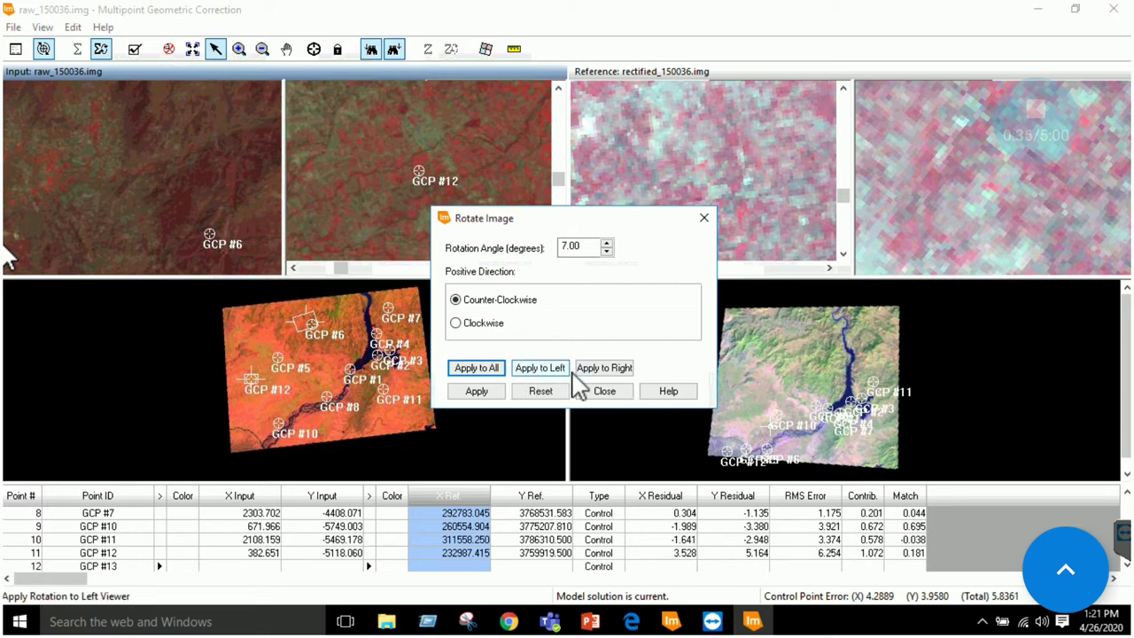
left_click(703, 218)
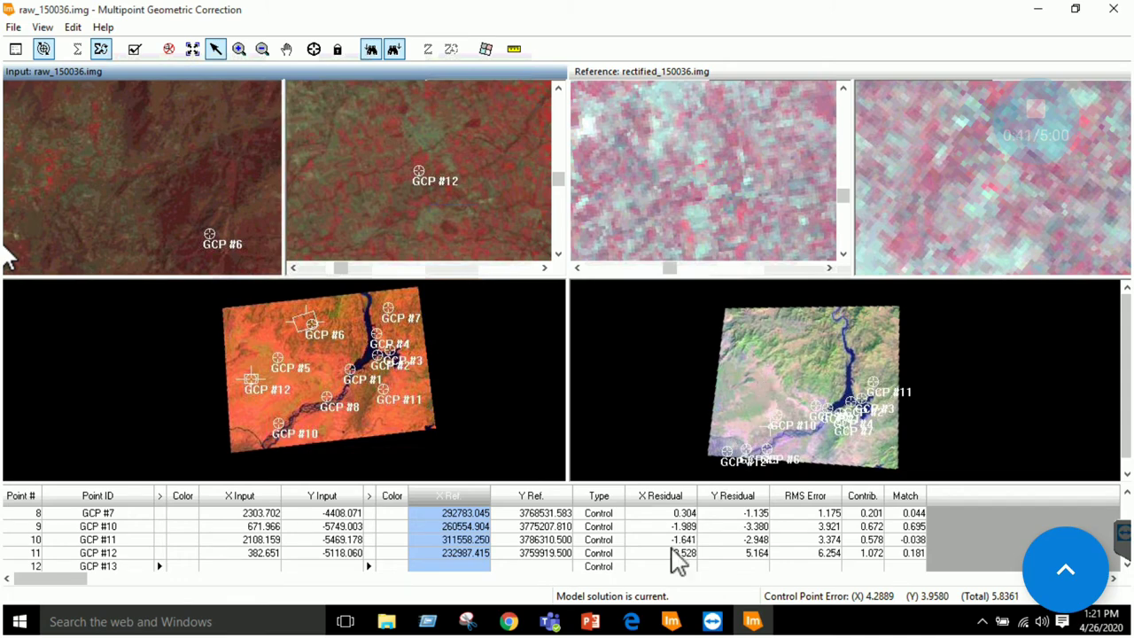
left_click(631, 620)
Step: Scroll to lab step 15 and highlight its Rectified_georef.img resampling instructions
scroll(525, 363, "up", 5)
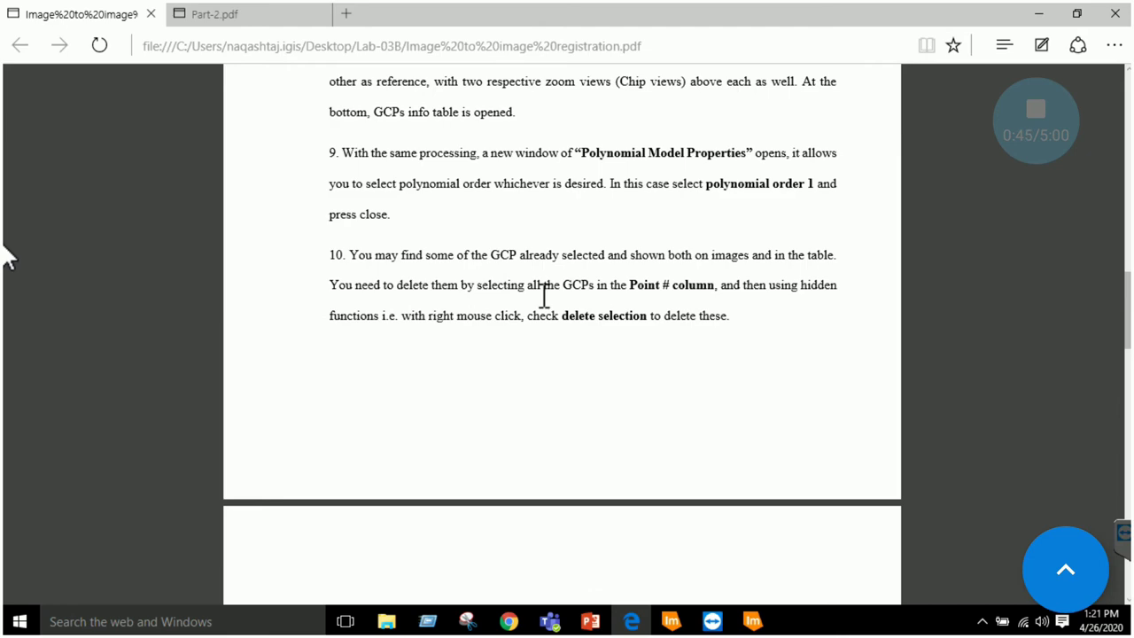
scroll(542, 301, "up", 3)
scroll(549, 237, "up", 2)
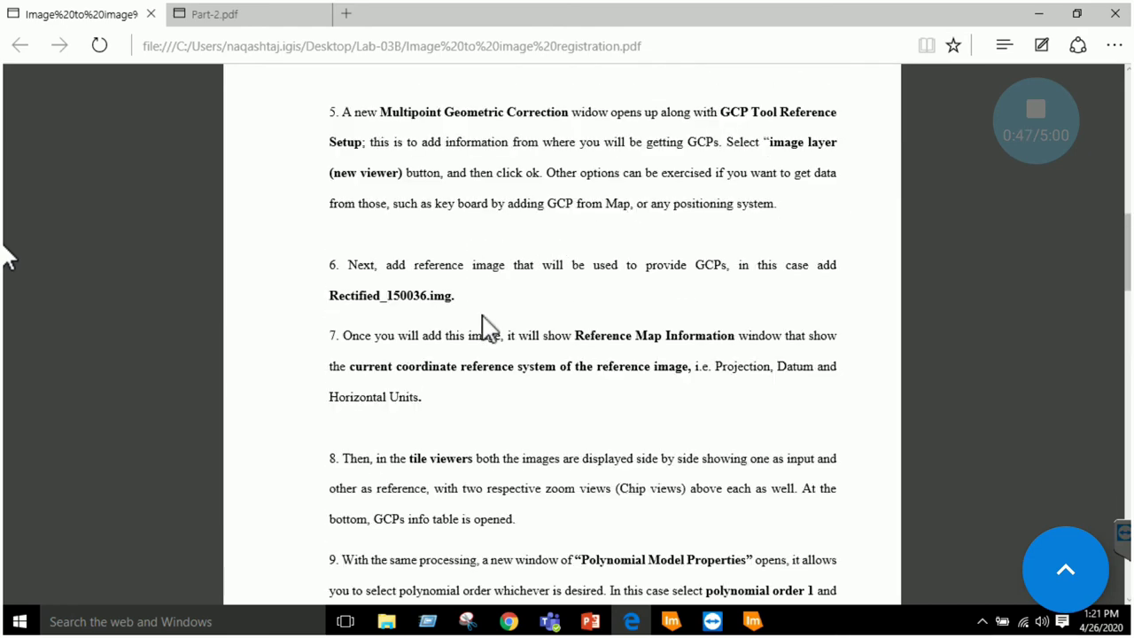
scroll(484, 324, "down", 2)
scroll(593, 395, "down", 1)
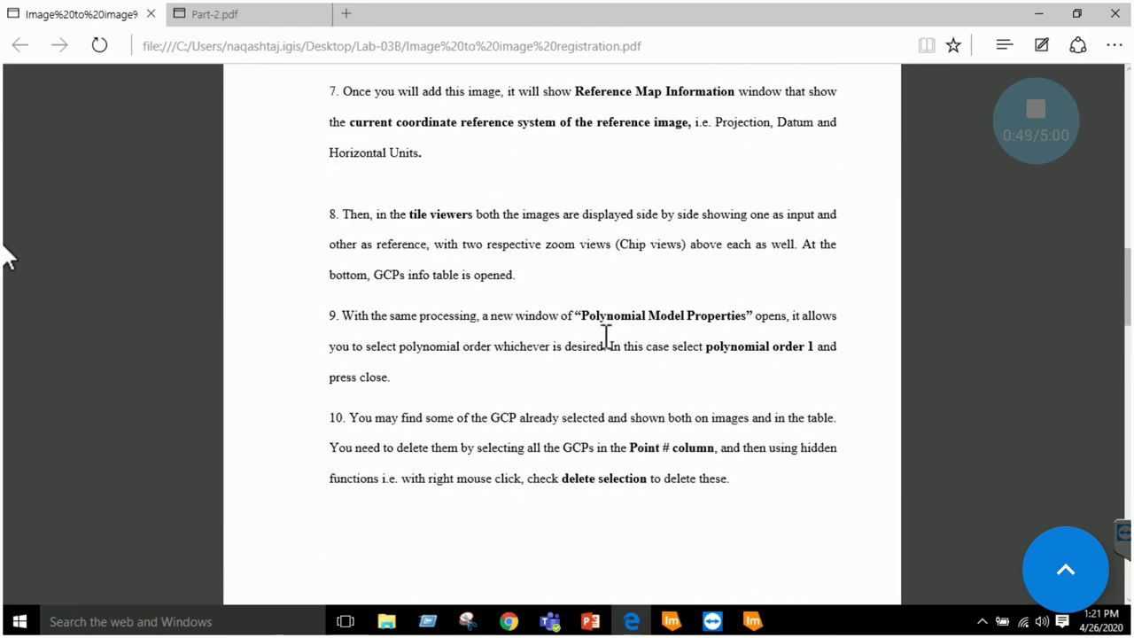
scroll(660, 344, "down", 8)
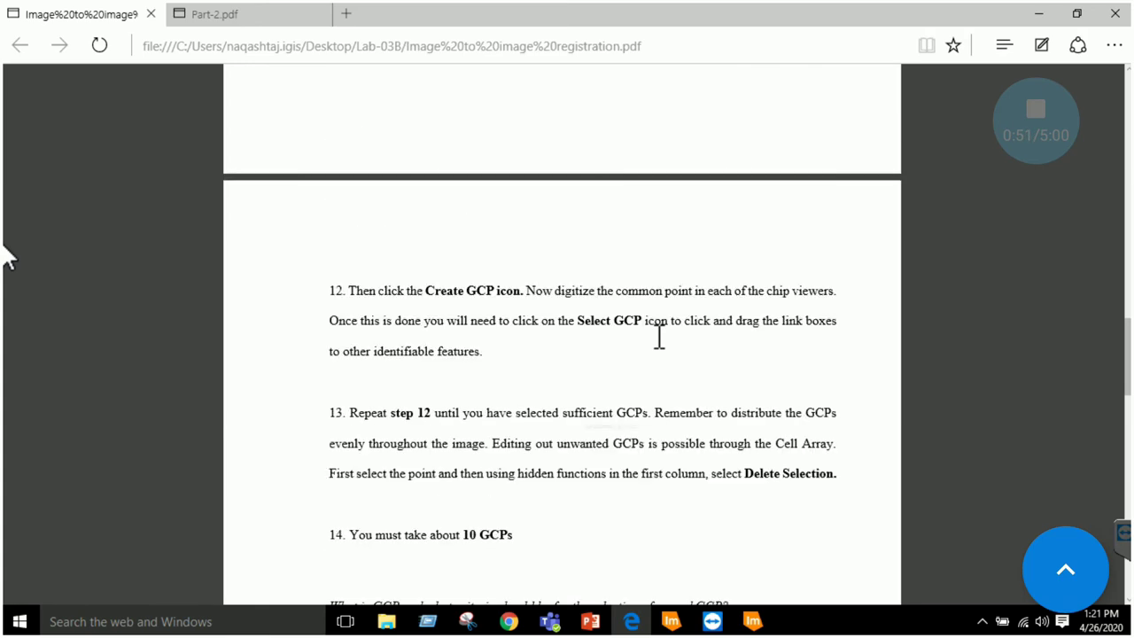
scroll(594, 304, "down", 2)
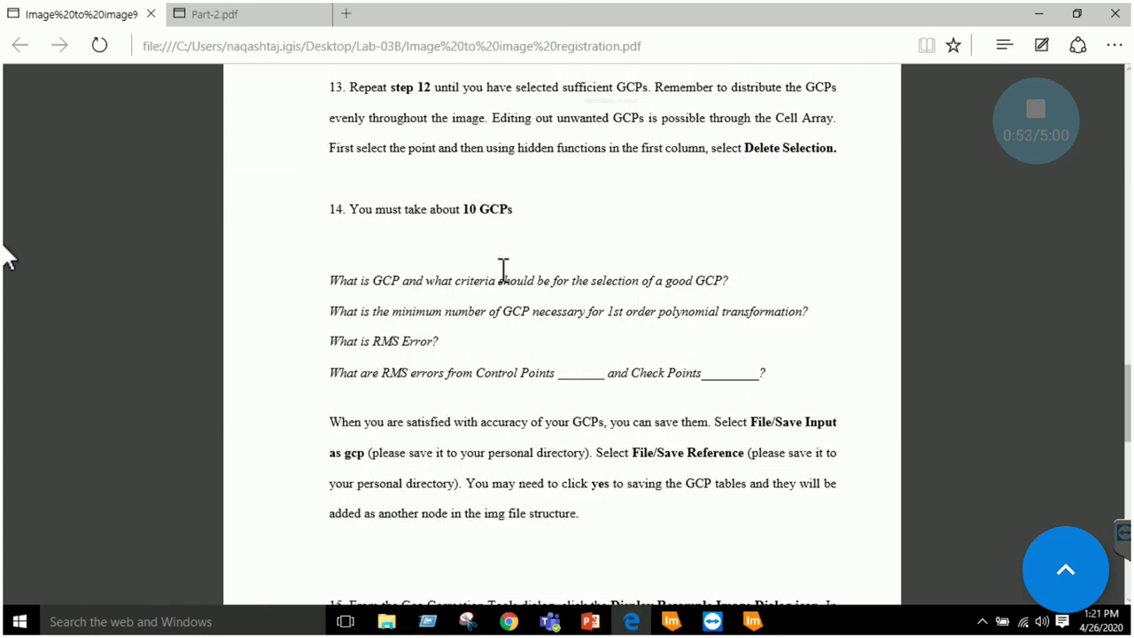
scroll(502, 271, "down", 5)
left_click(639, 270)
left_click_drag(640, 199, 793, 198)
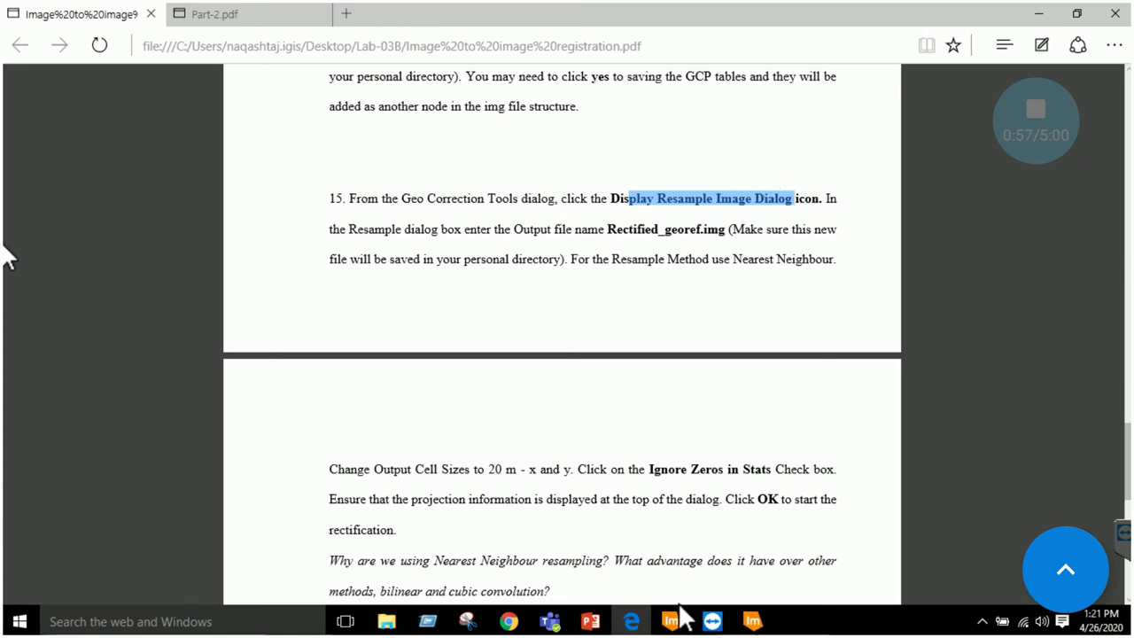
Step: Open the Resample dialog for the corrected image and keep Nearest Neighbor as the method
mouse_move(678, 622)
mouse_move(751, 623)
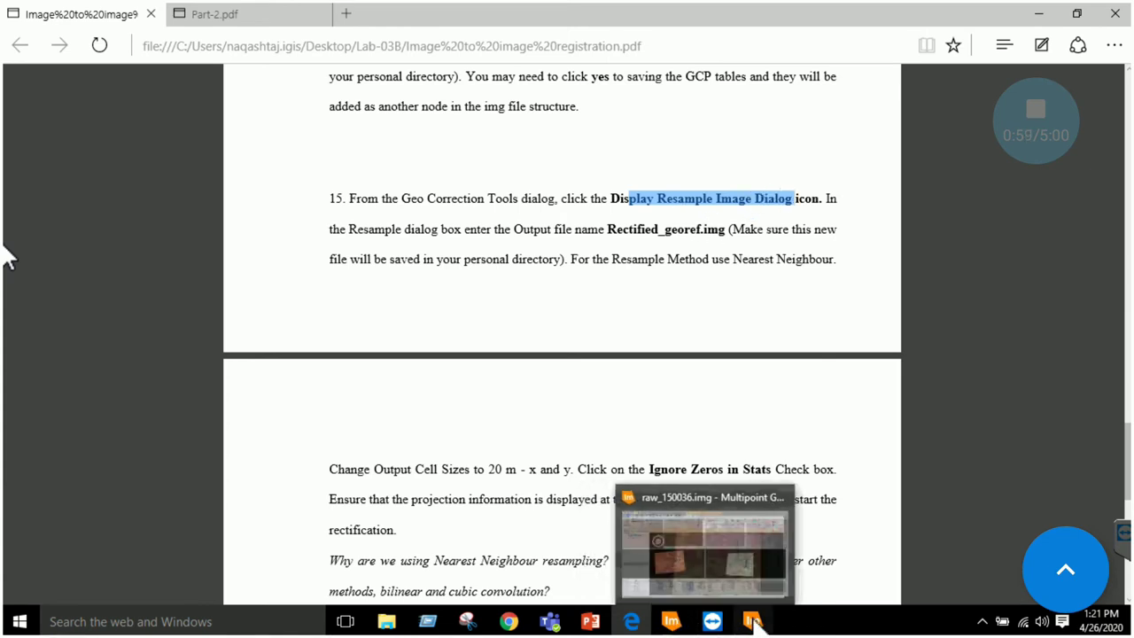
left_click(715, 585)
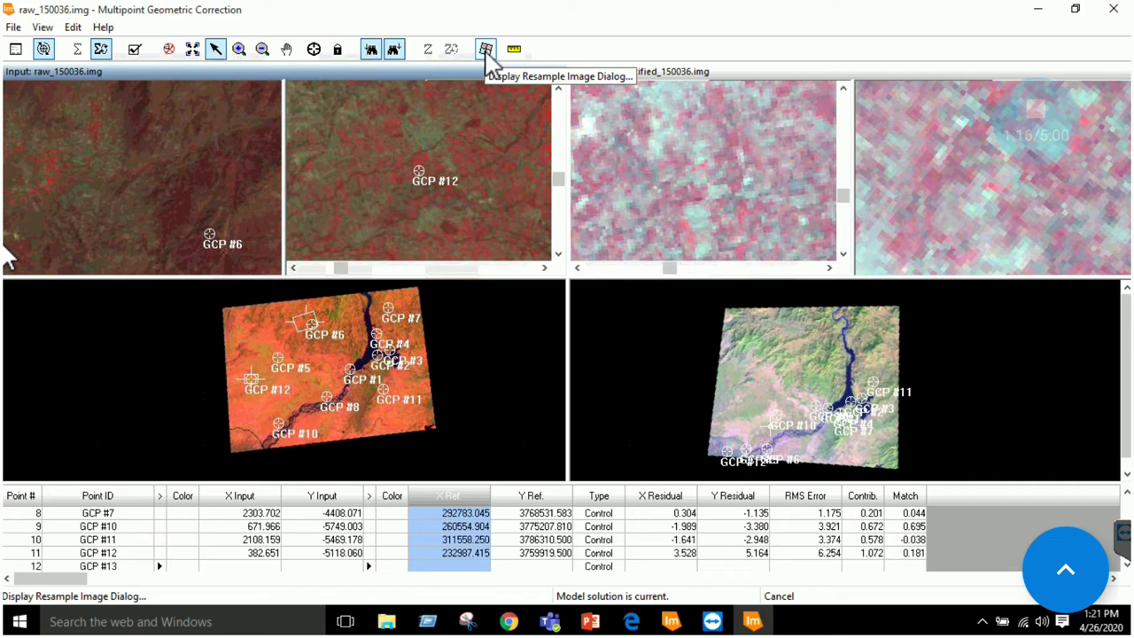
left_click(485, 49)
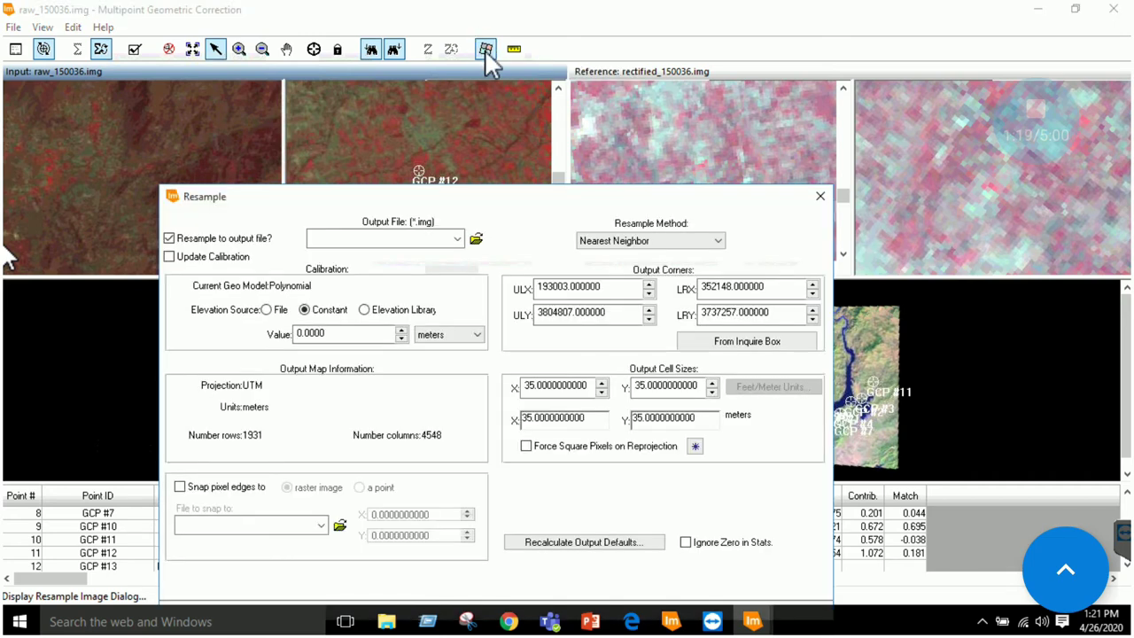
left_click_drag(458, 203, 458, 108)
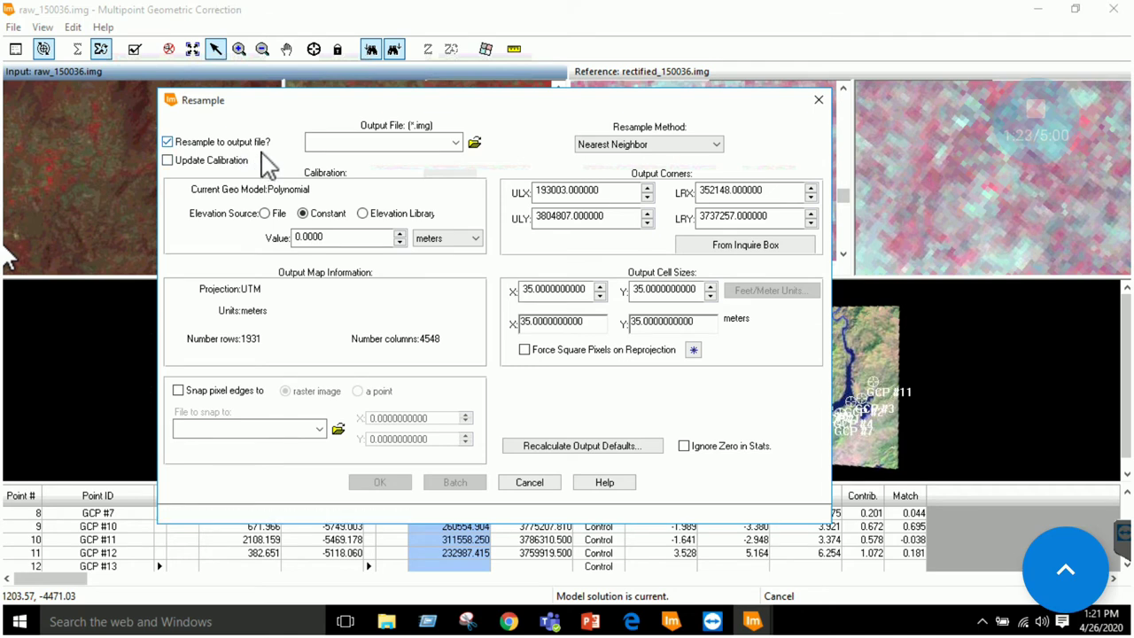
left_click(644, 147)
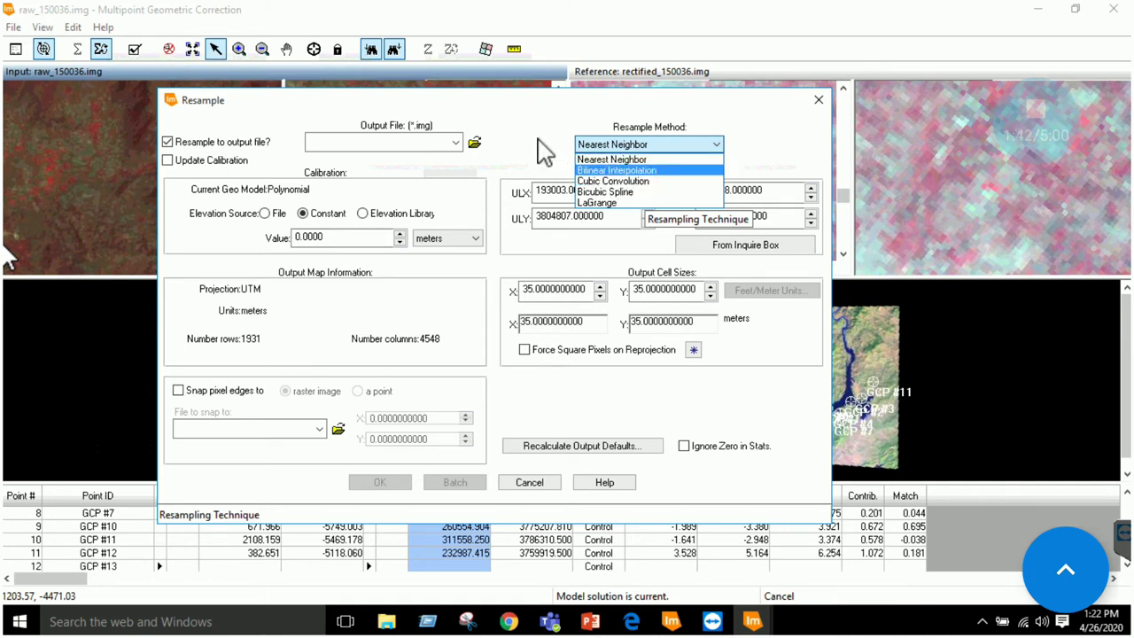
left_click(357, 142)
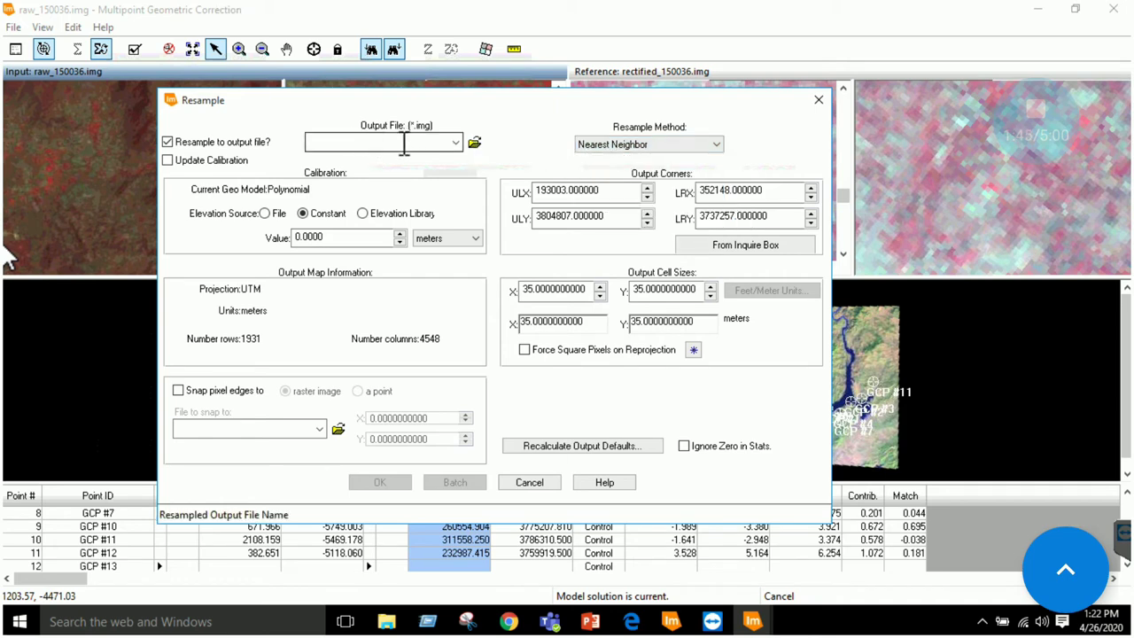
Step: Copy the output file name Rectified_georef.img from the lab instructions PDF in Edge
left_click(630, 621)
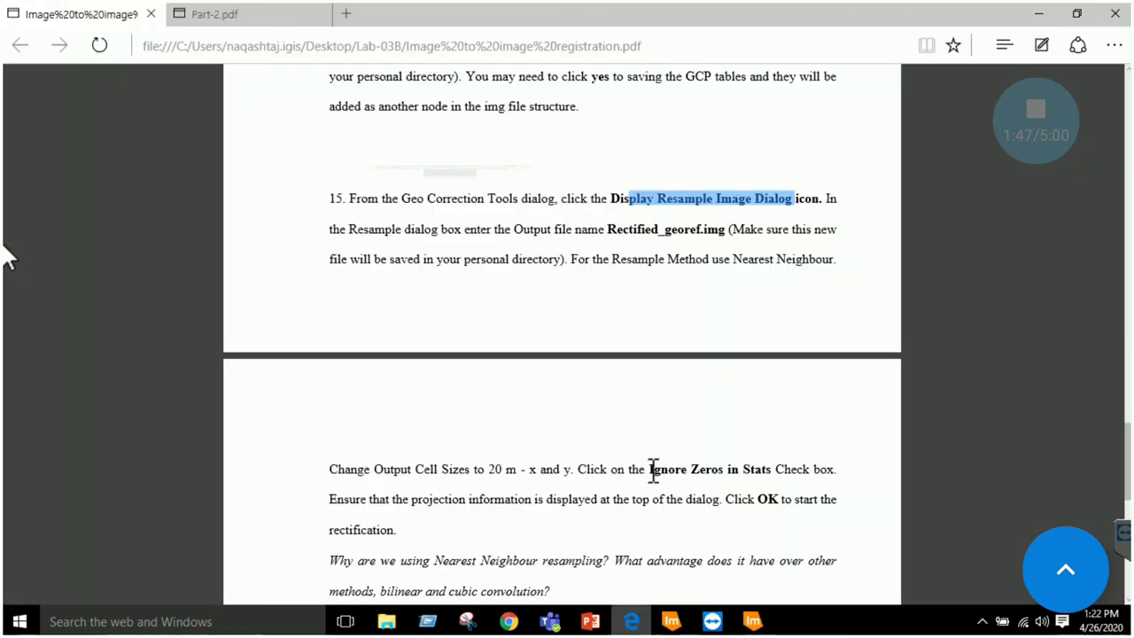
left_click_drag(608, 230, 714, 231)
right_click(707, 231)
left_click(718, 244)
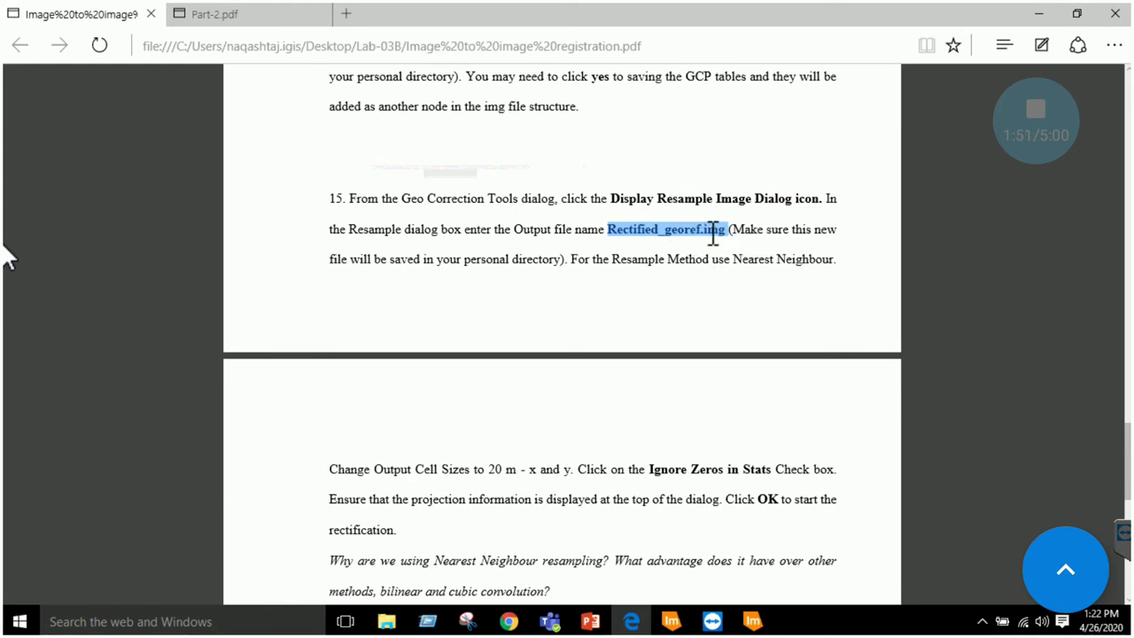
Step: Read the rest of step 15 (20 m cells, Ignore Zeros in Stats), then return to the Resample window
scroll(679, 269, "down", 2)
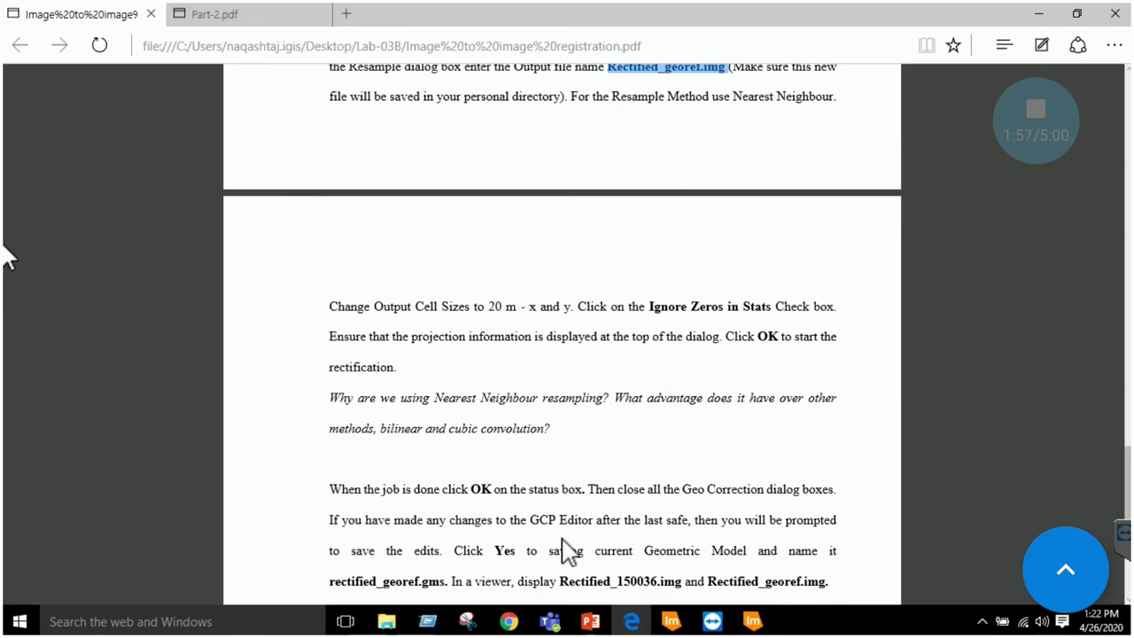
mouse_move(752, 620)
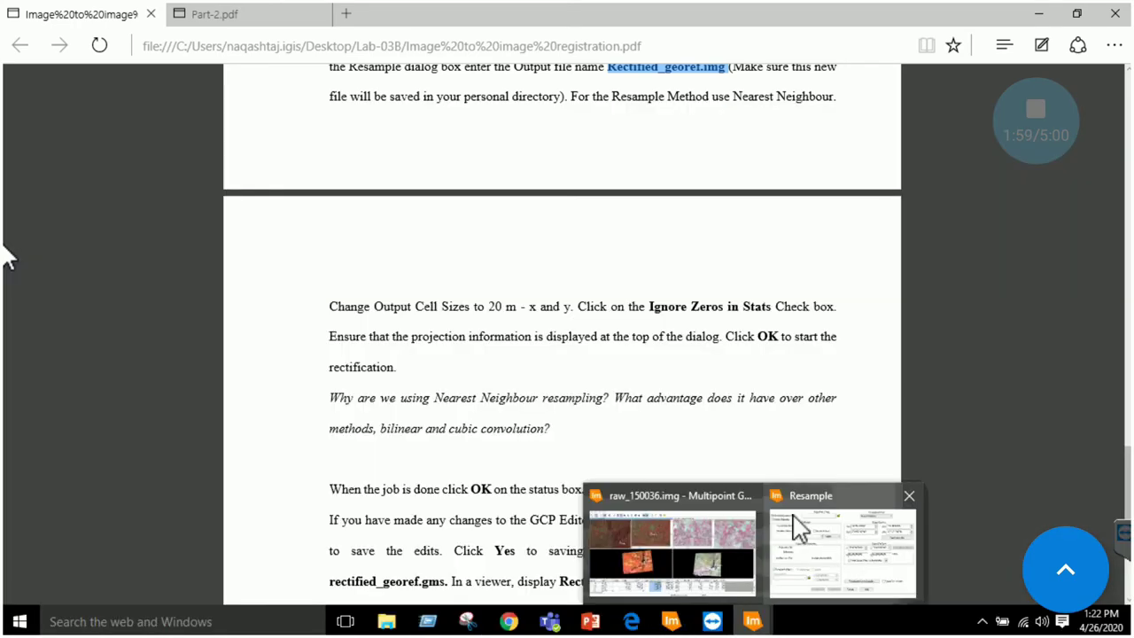
left_click(792, 527)
Step: Set the resample output file to Rectified_georef.img in the raw image folder
left_click(475, 142)
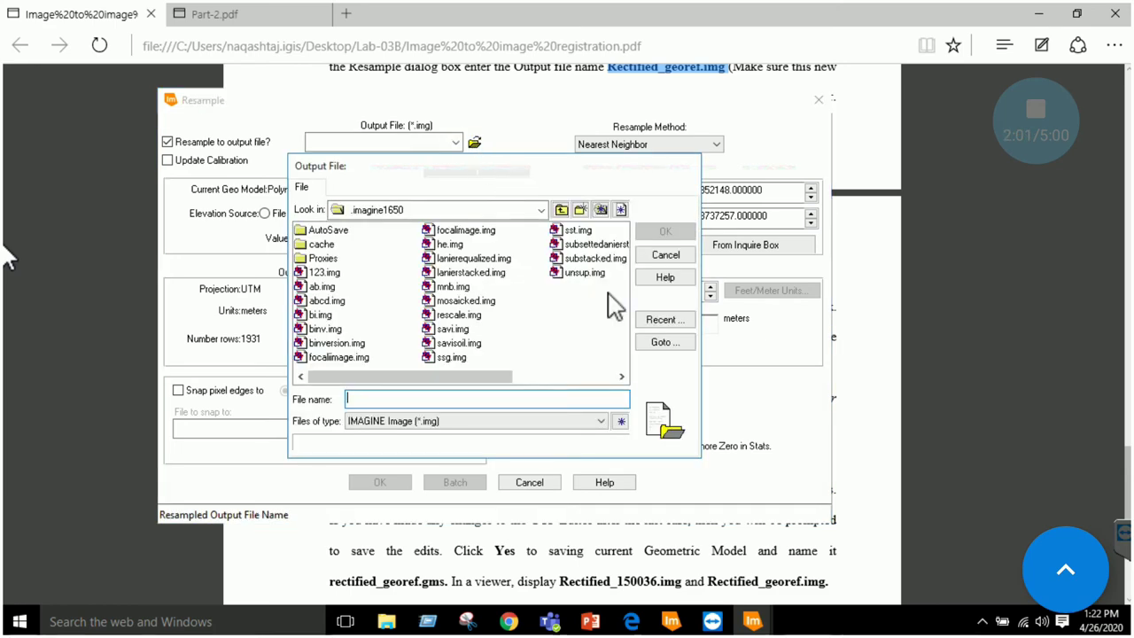
left_click(664, 319)
double_click(571, 276)
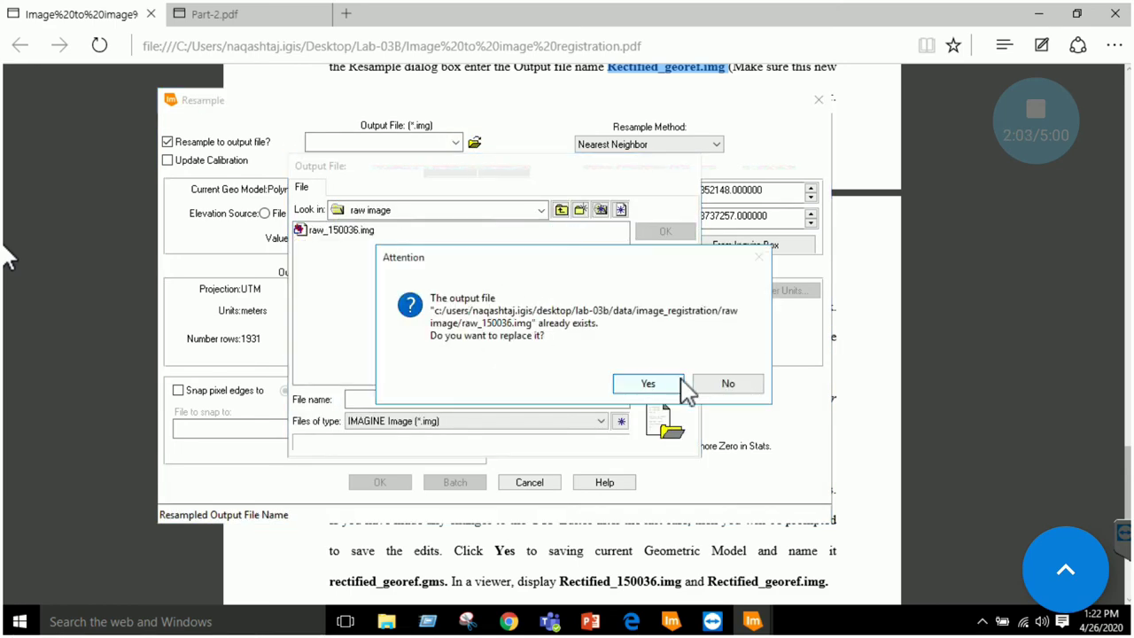
left_click(727, 385)
right_click(394, 400)
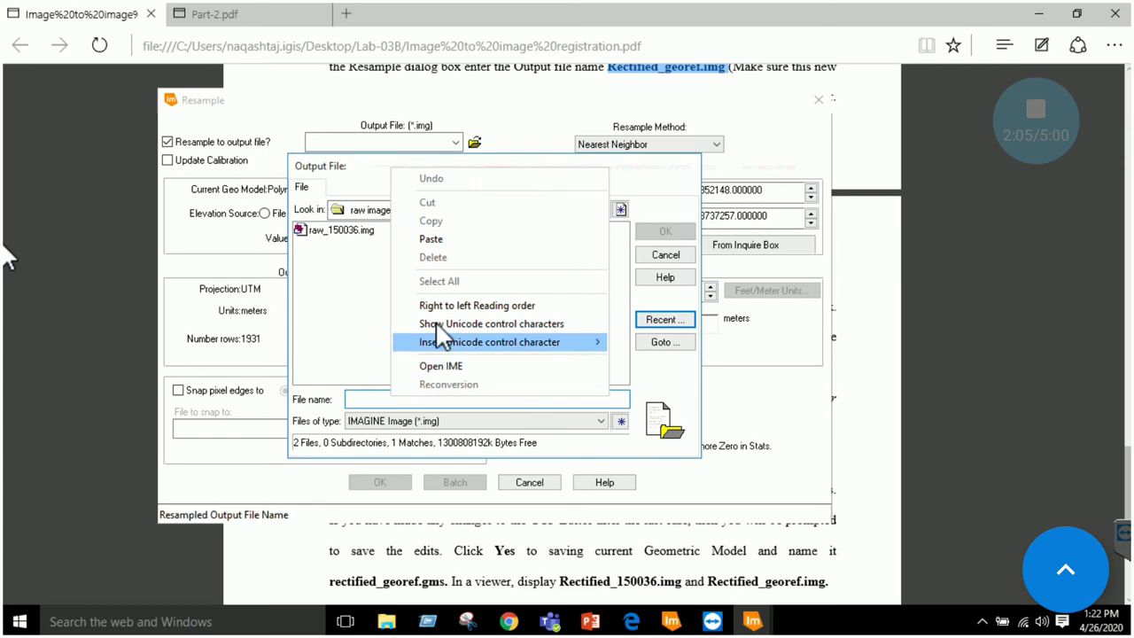
left_click(431, 239)
left_click(659, 231)
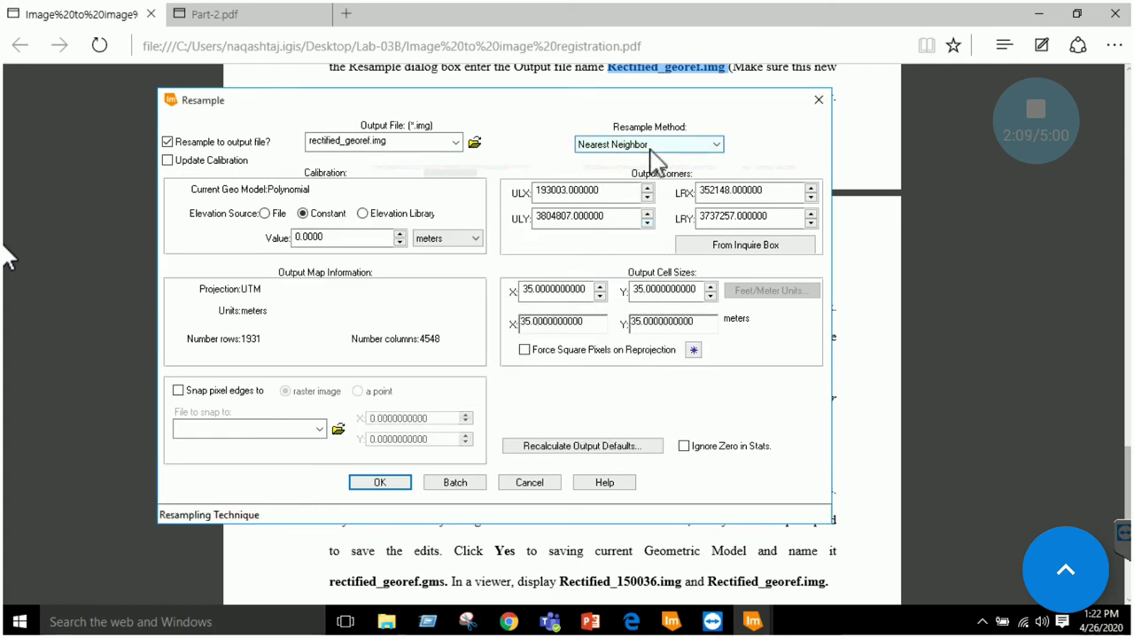
Step: Set X and Y output cell sizes to 20, tick Ignore Zero in Stats, and run the resample
left_click_drag(597, 292, 498, 292)
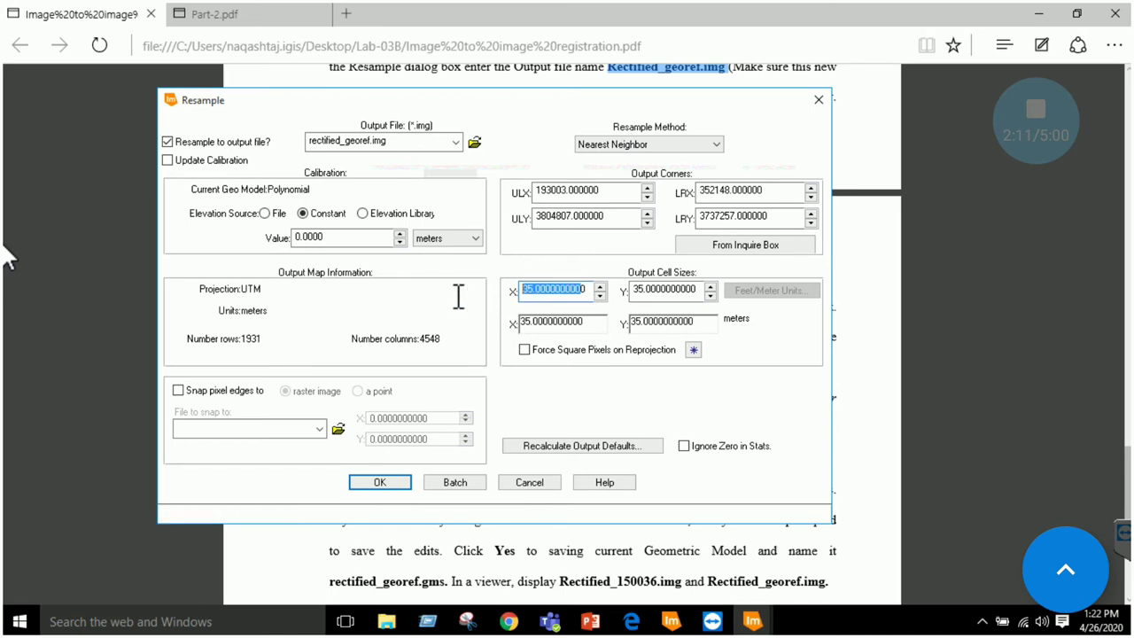
type("200")
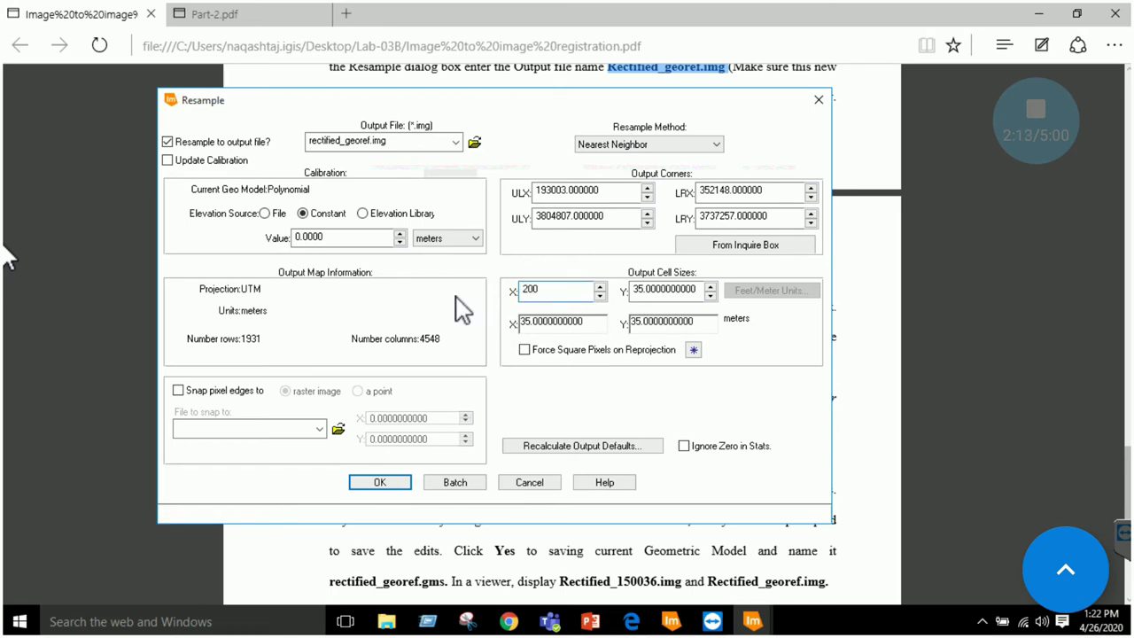
left_click_drag(632, 289, 736, 293)
type("20")
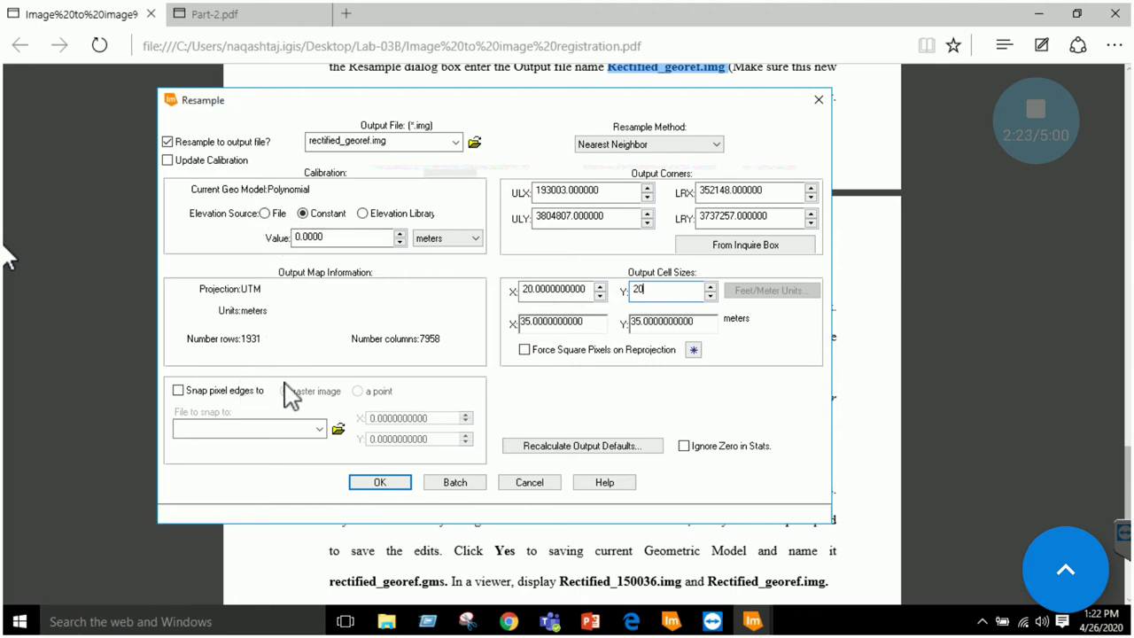
left_click(682, 447)
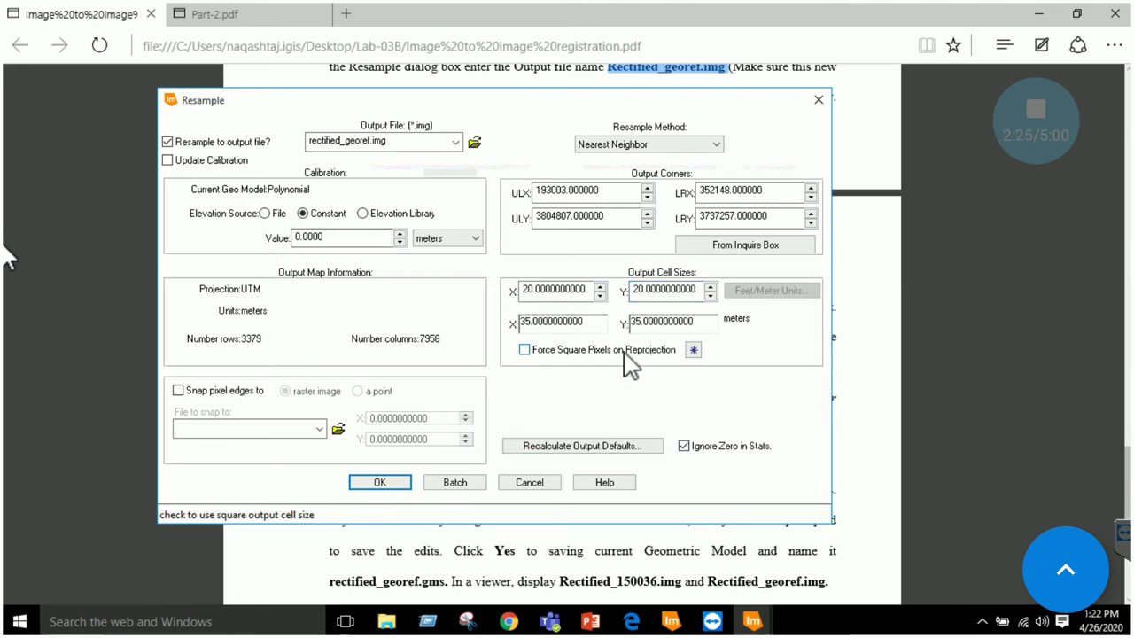
left_click(379, 486)
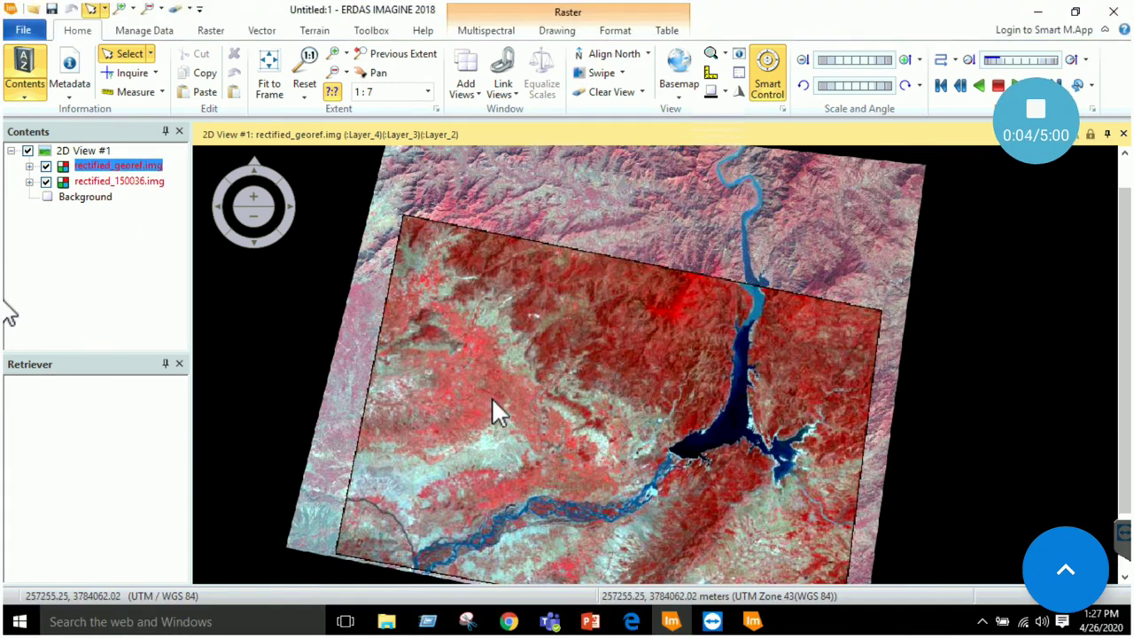
Step: Swipe rectified_georef.img against rectified_150036.img left to right to check alignment, then close the swipe
left_click_drag(502, 368, 492, 347)
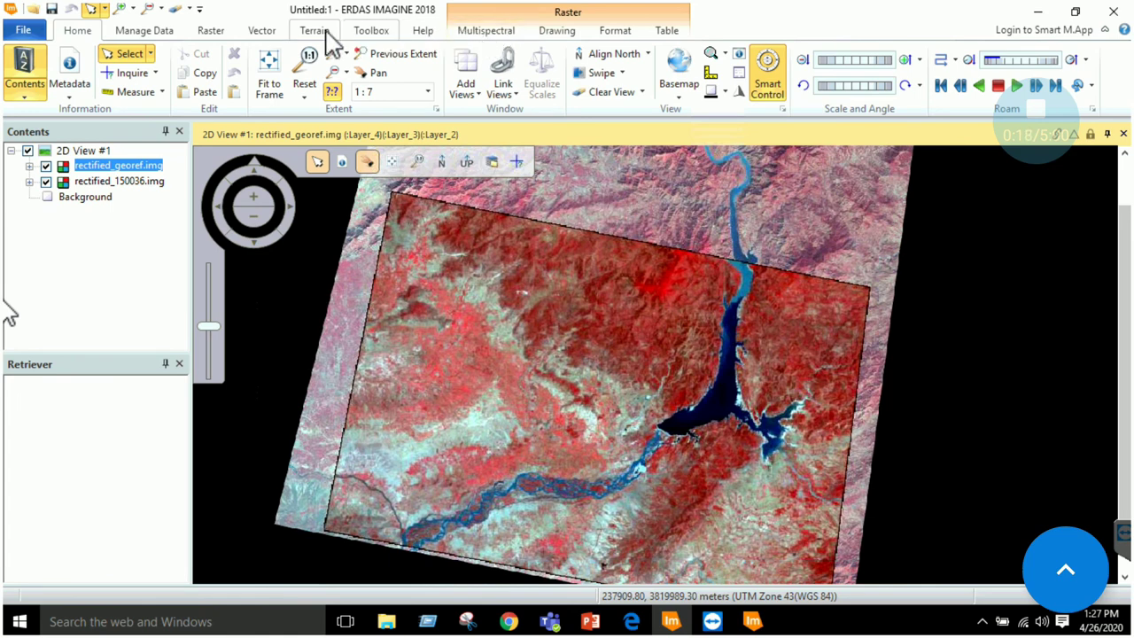
left_click(602, 74)
left_click_drag(642, 376, 742, 372)
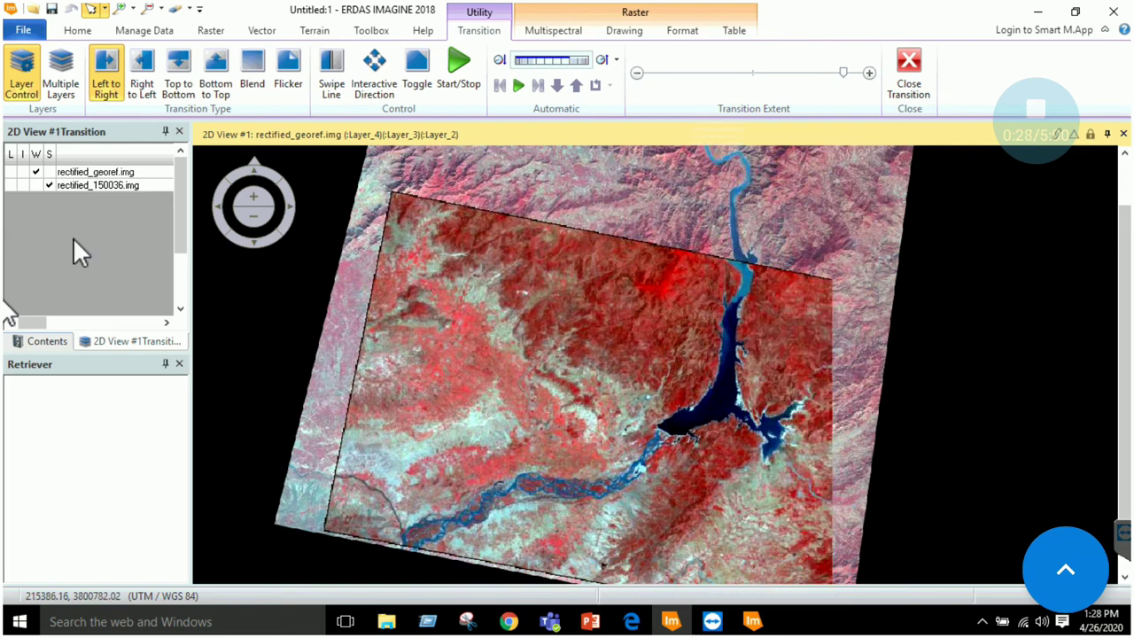
left_click(179, 131)
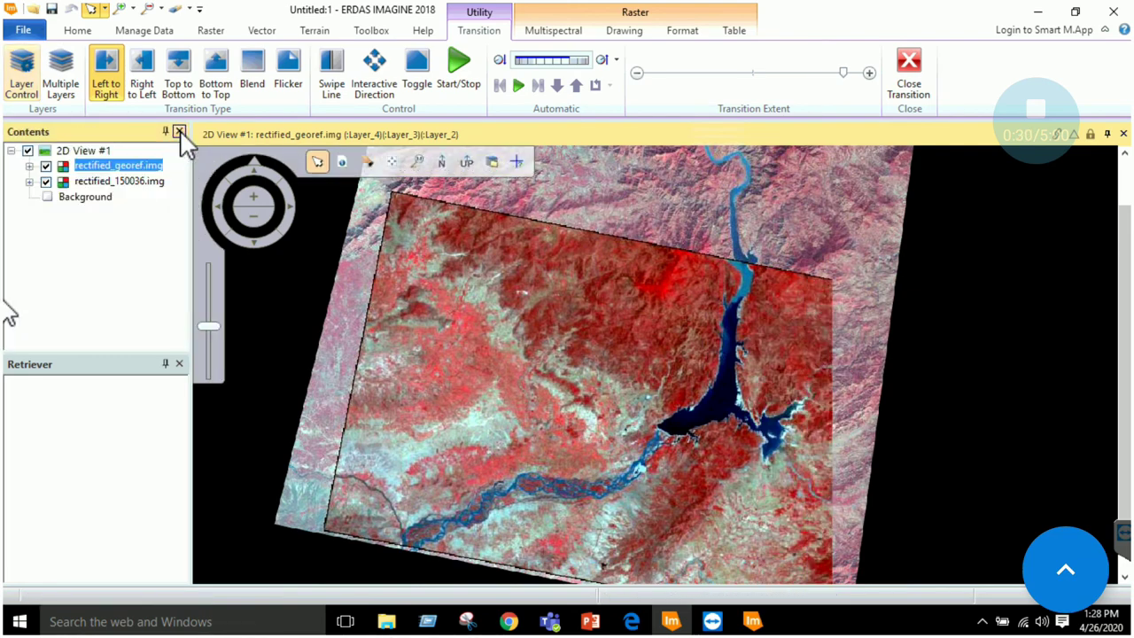
left_click(902, 77)
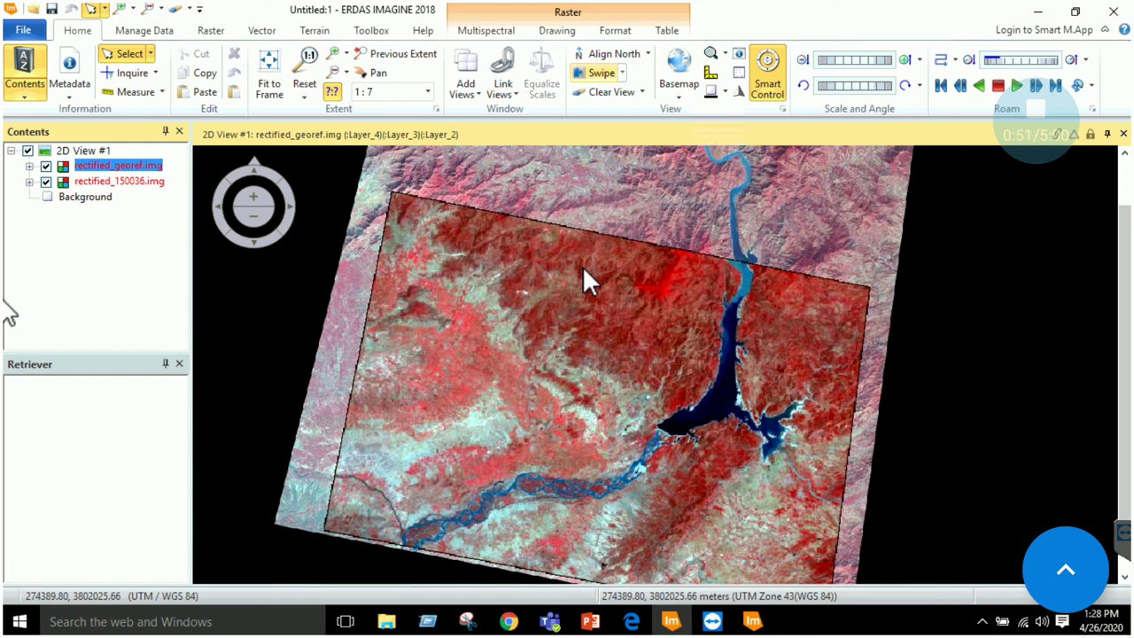
Step: Bring back the Multipoint Geometric Correction window for raw_150036.img and reopen its Resample dialog
left_click(213, 34)
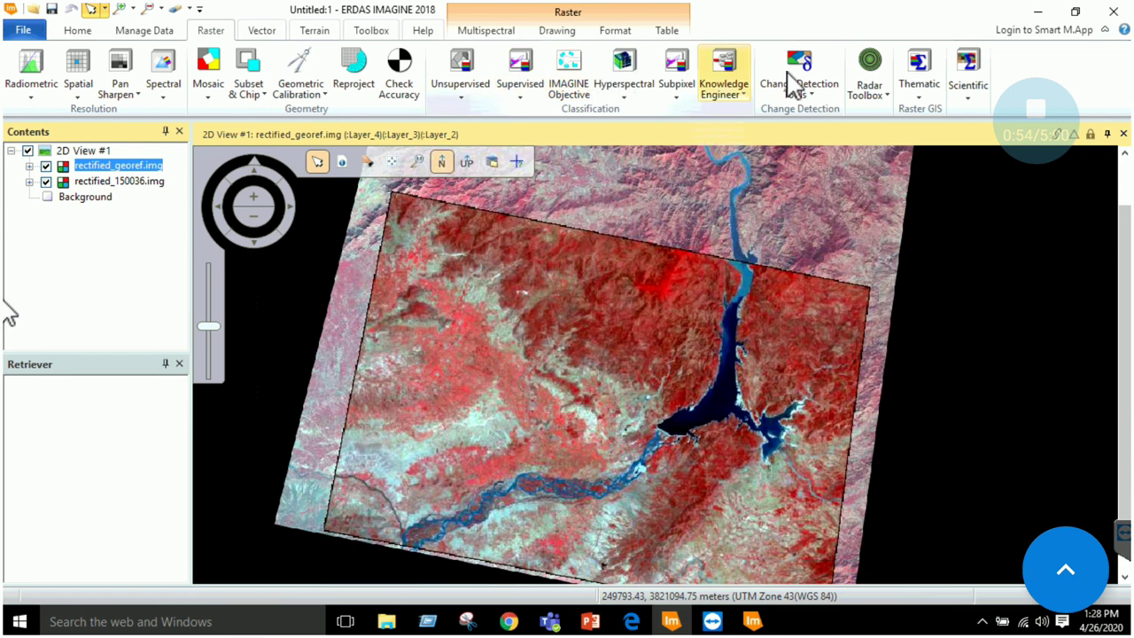
left_click(478, 34)
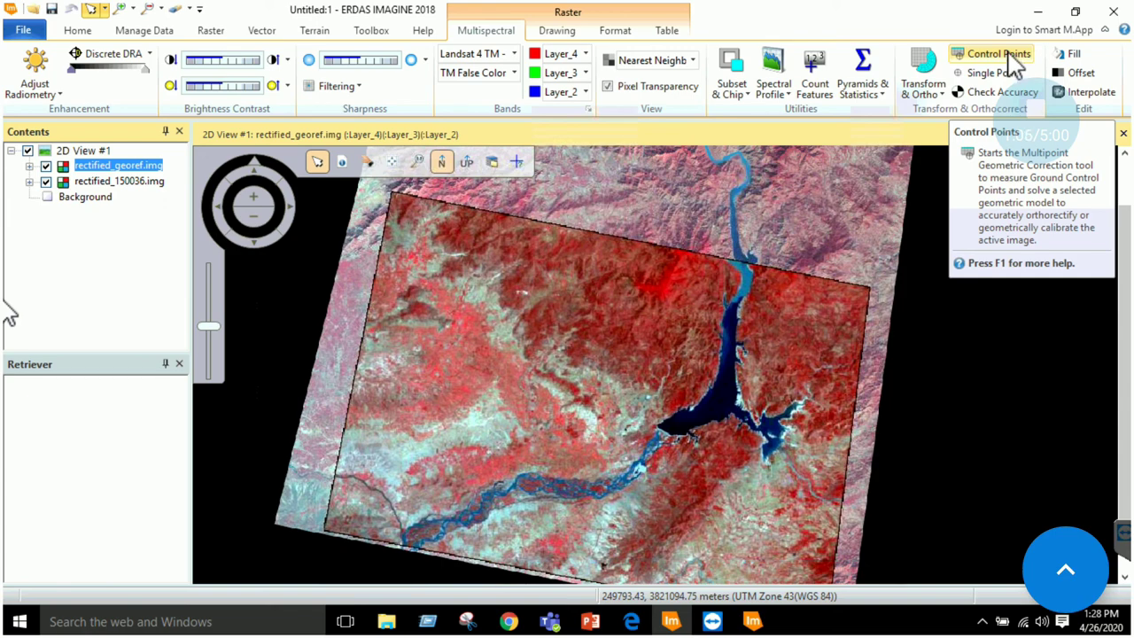
mouse_move(760, 623)
left_click(713, 567)
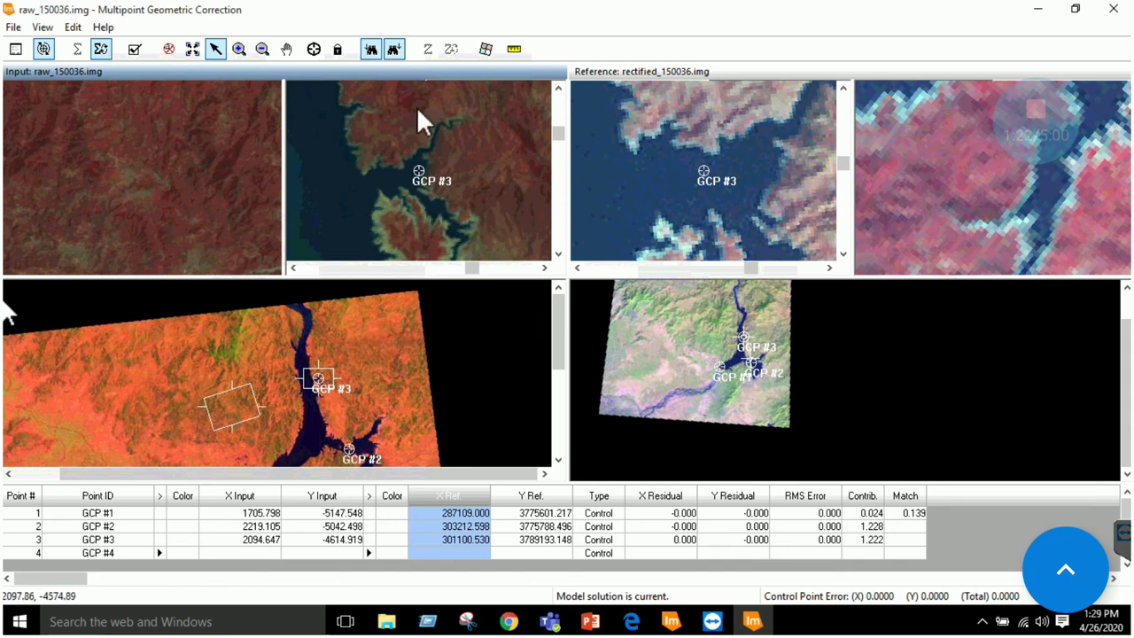
left_click(485, 49)
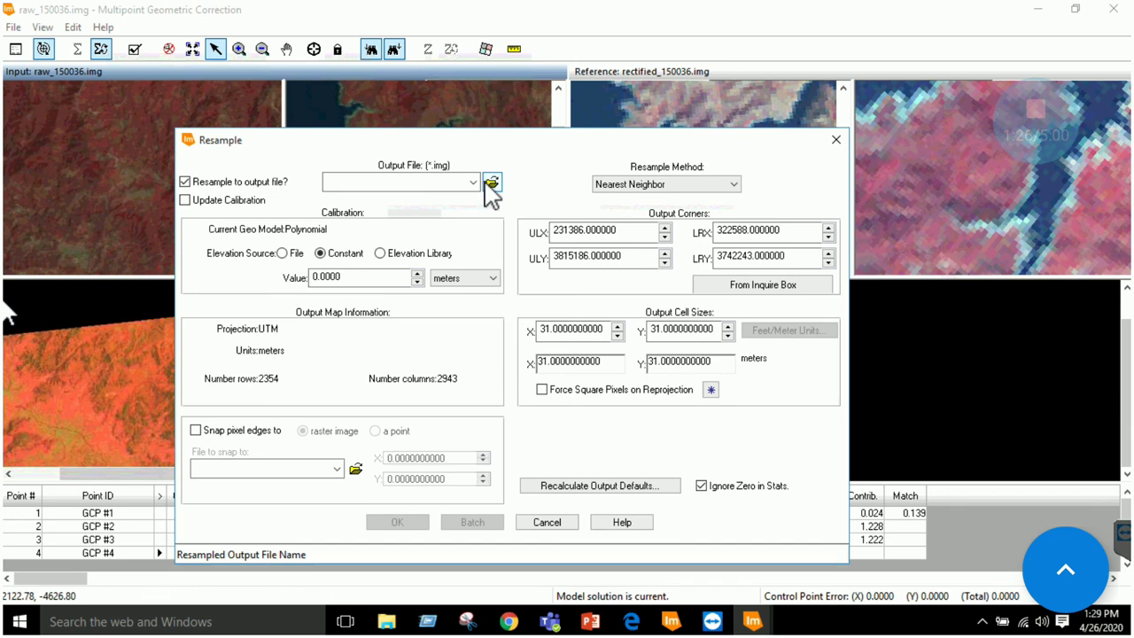